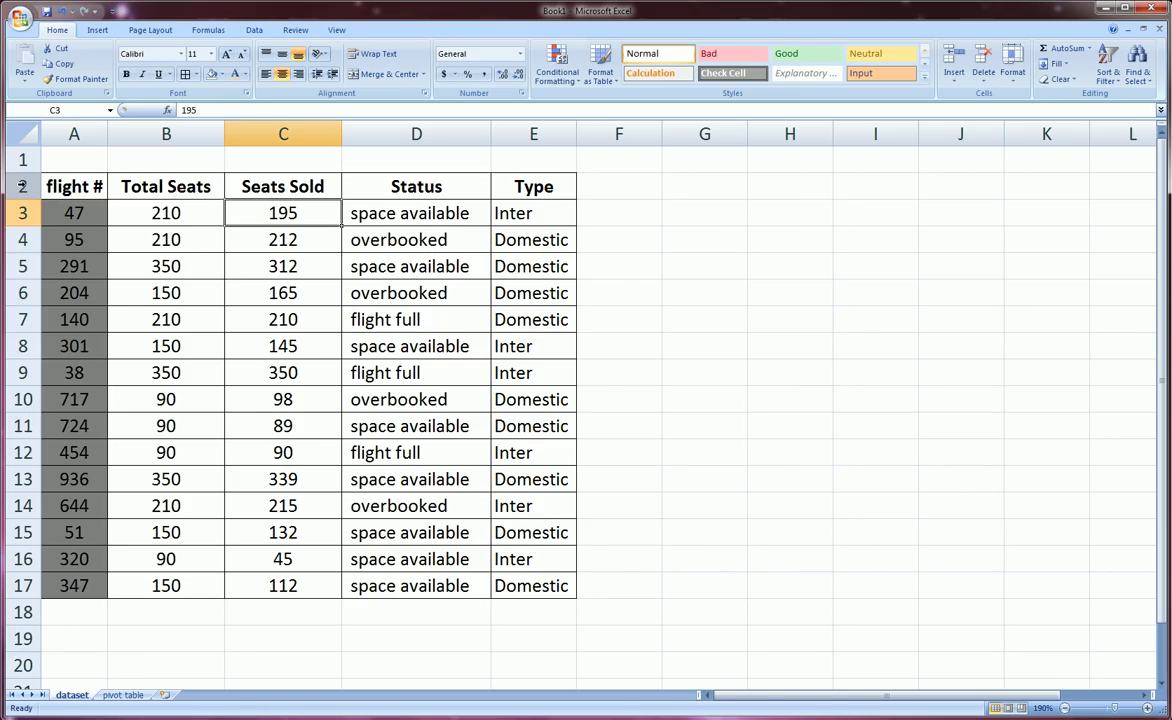
# - Add filters to the header row from flight # to Type (A2:E2)
pyautogui.click(22, 184)
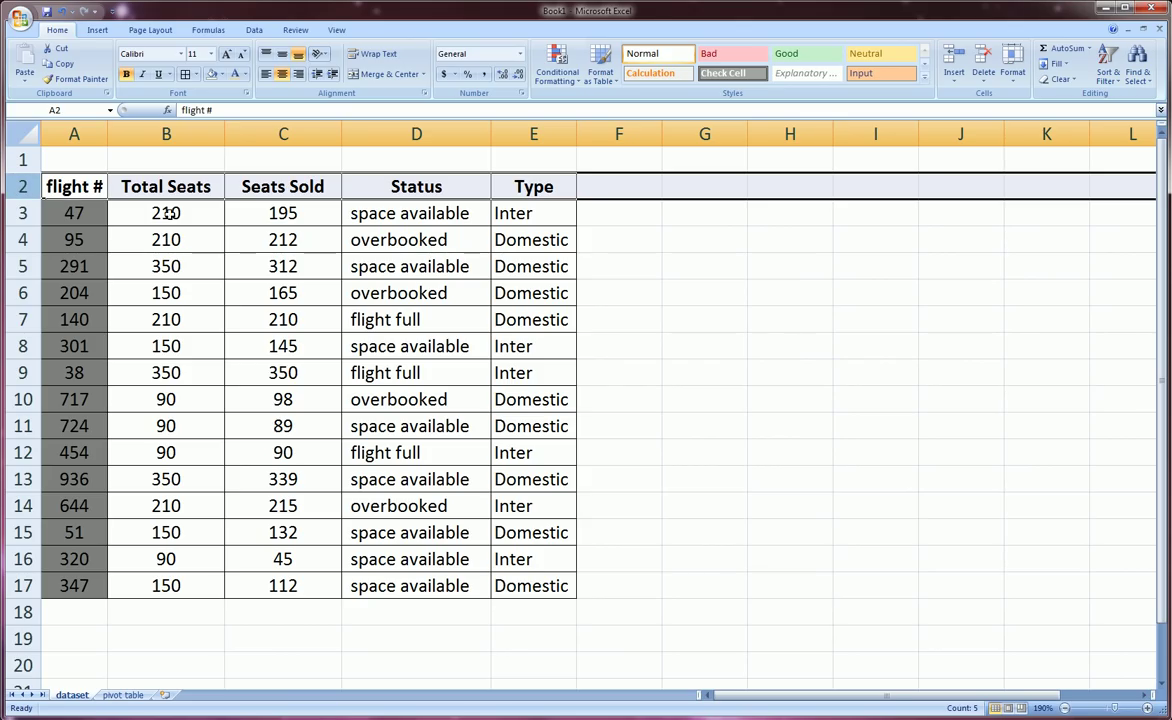
pyautogui.moveTo(73, 184); pyautogui.dragTo(498, 188)
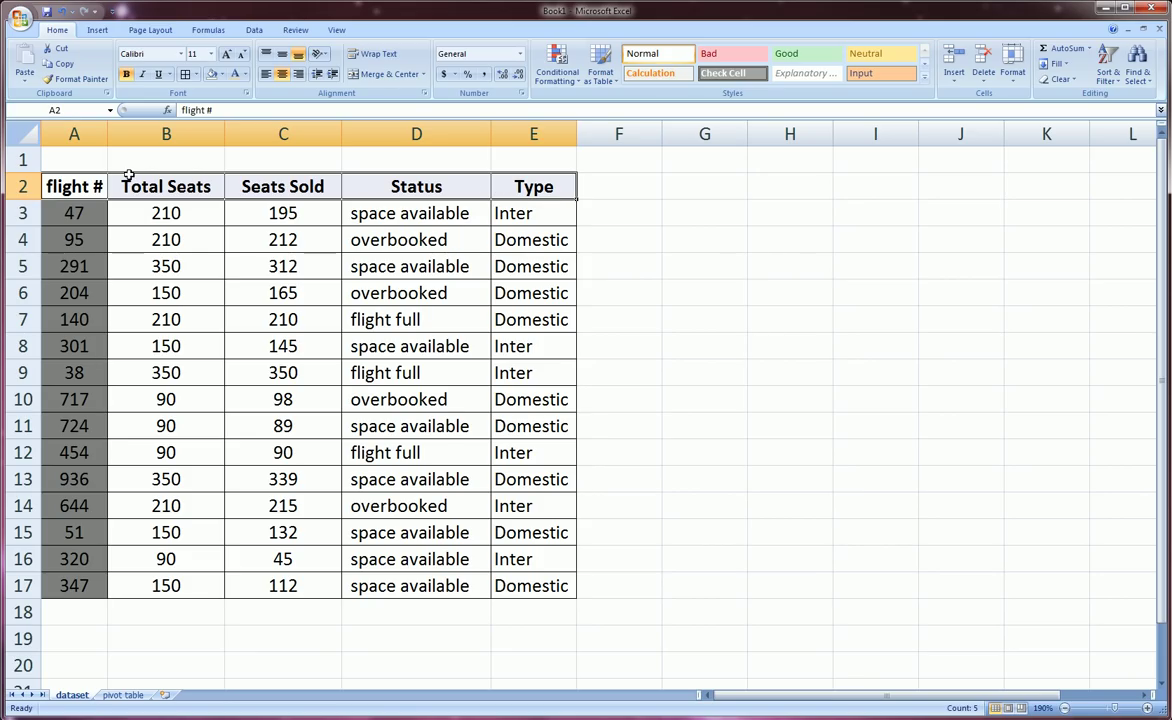
pyautogui.moveTo(80, 180); pyautogui.dragTo(559, 193)
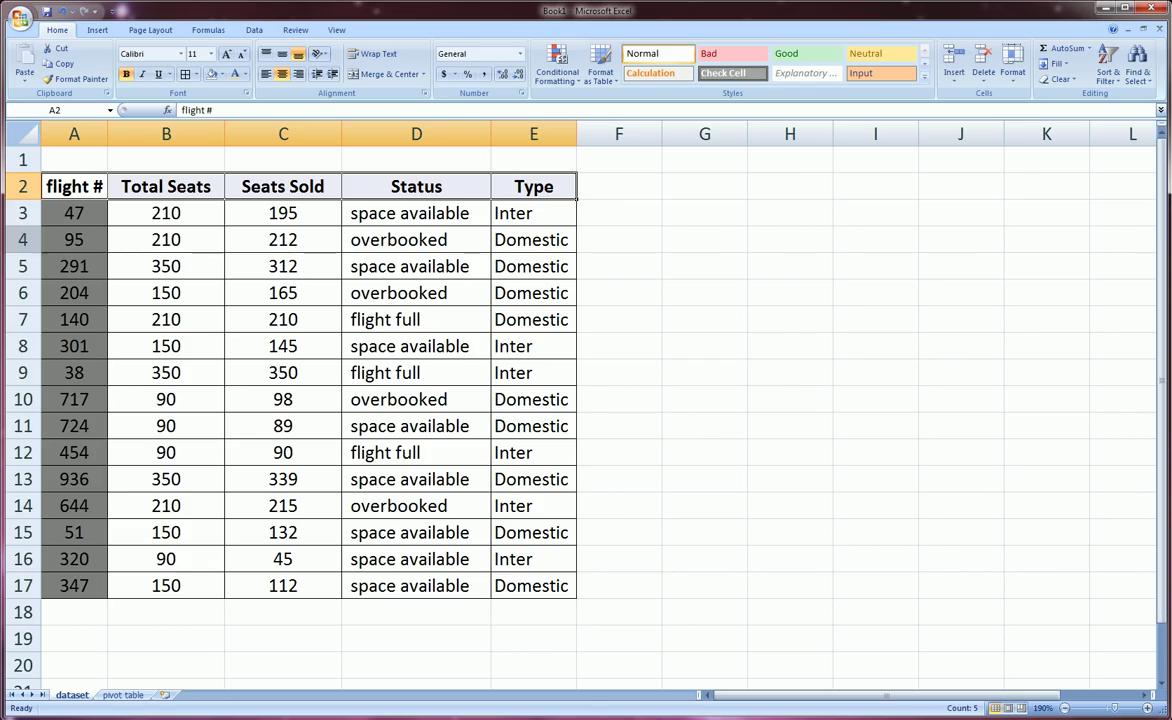
pyautogui.click(25, 187)
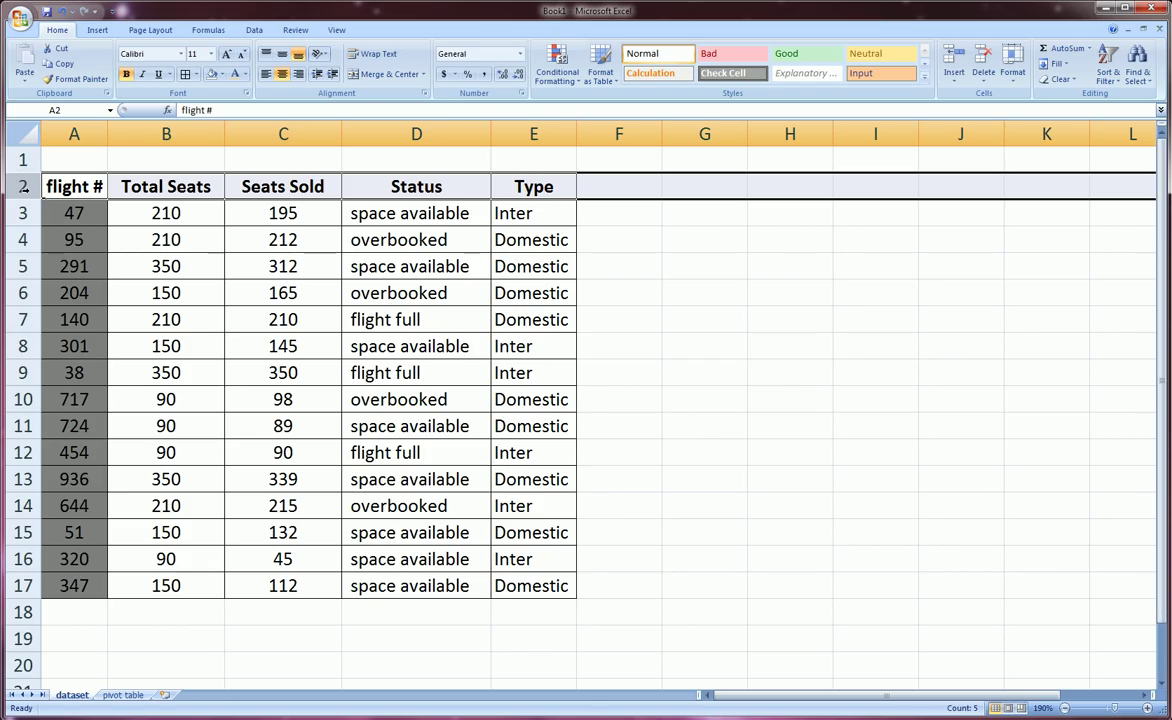
pyautogui.moveTo(58, 175); pyautogui.dragTo(507, 190)
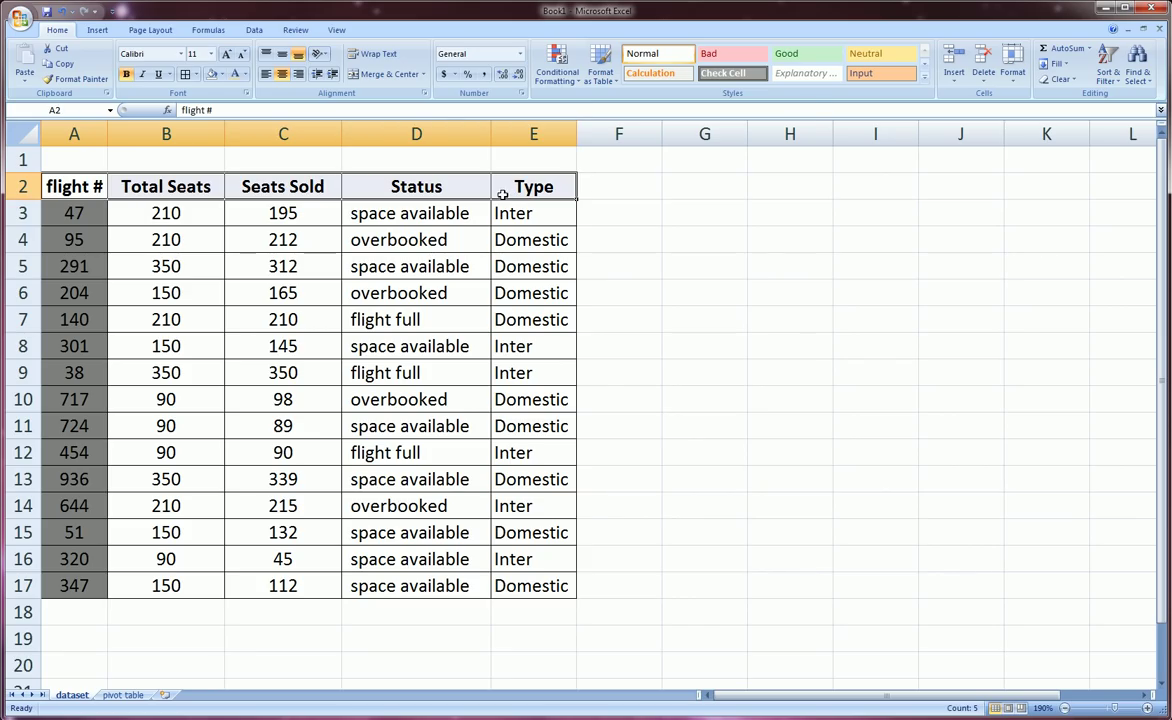
pyautogui.click(1110, 78)
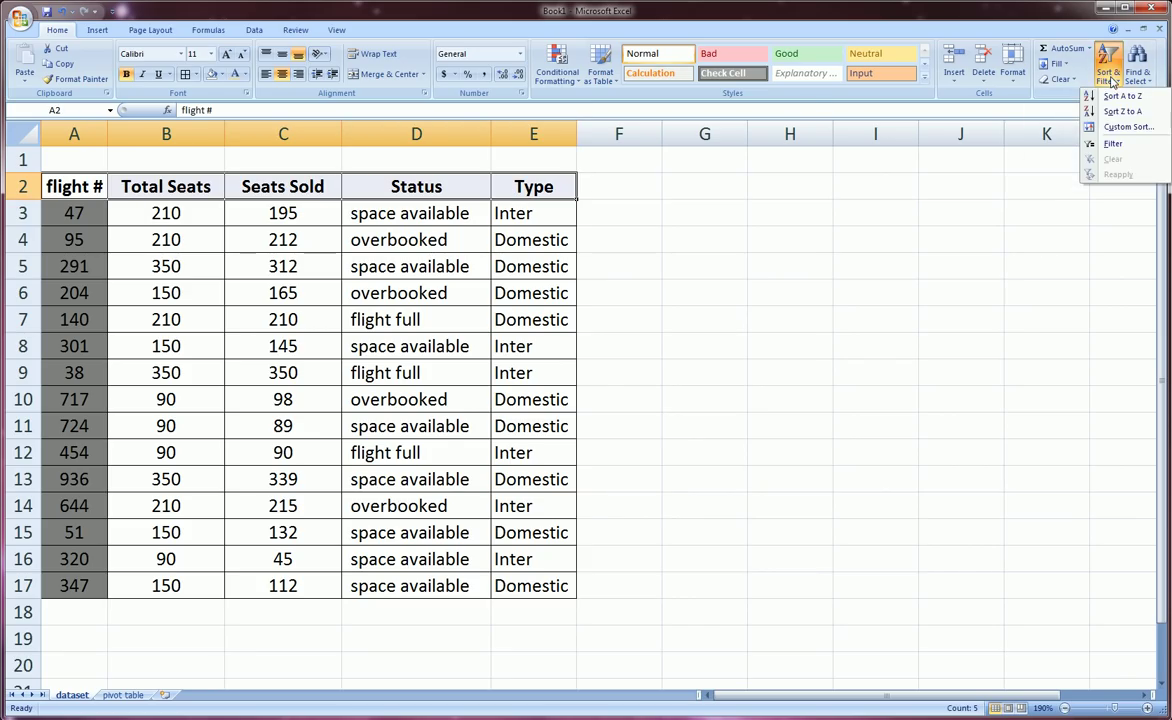
pyautogui.click(1110, 146)
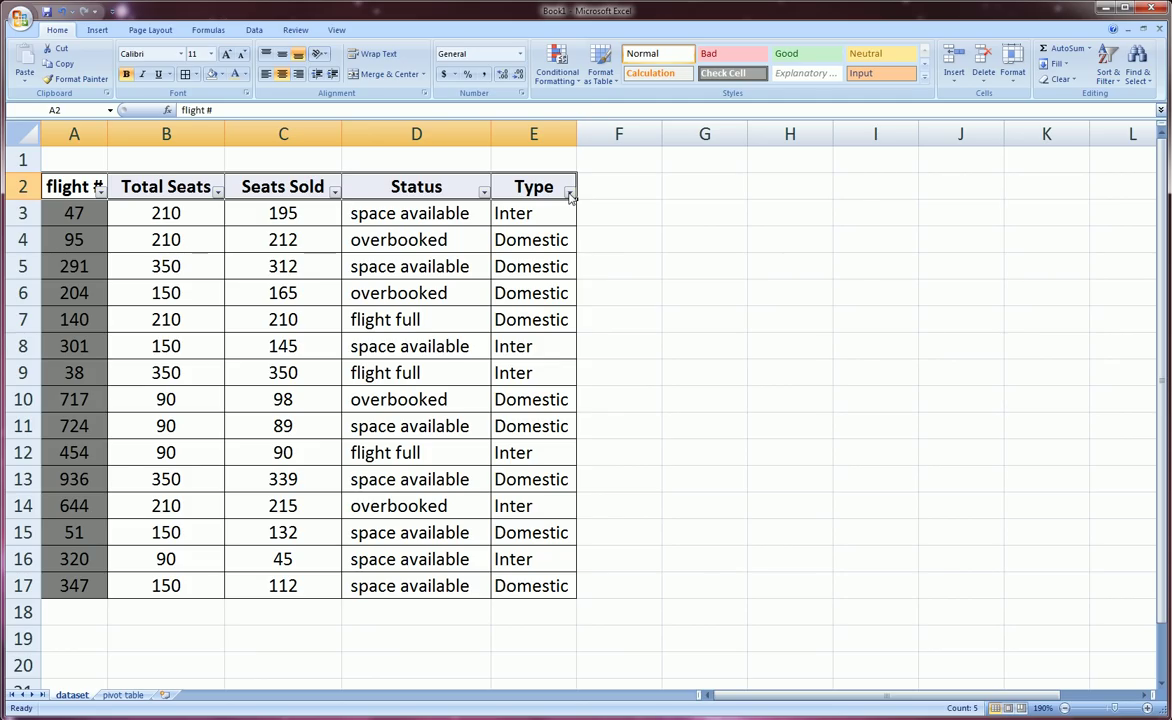
pyautogui.click(599, 191)
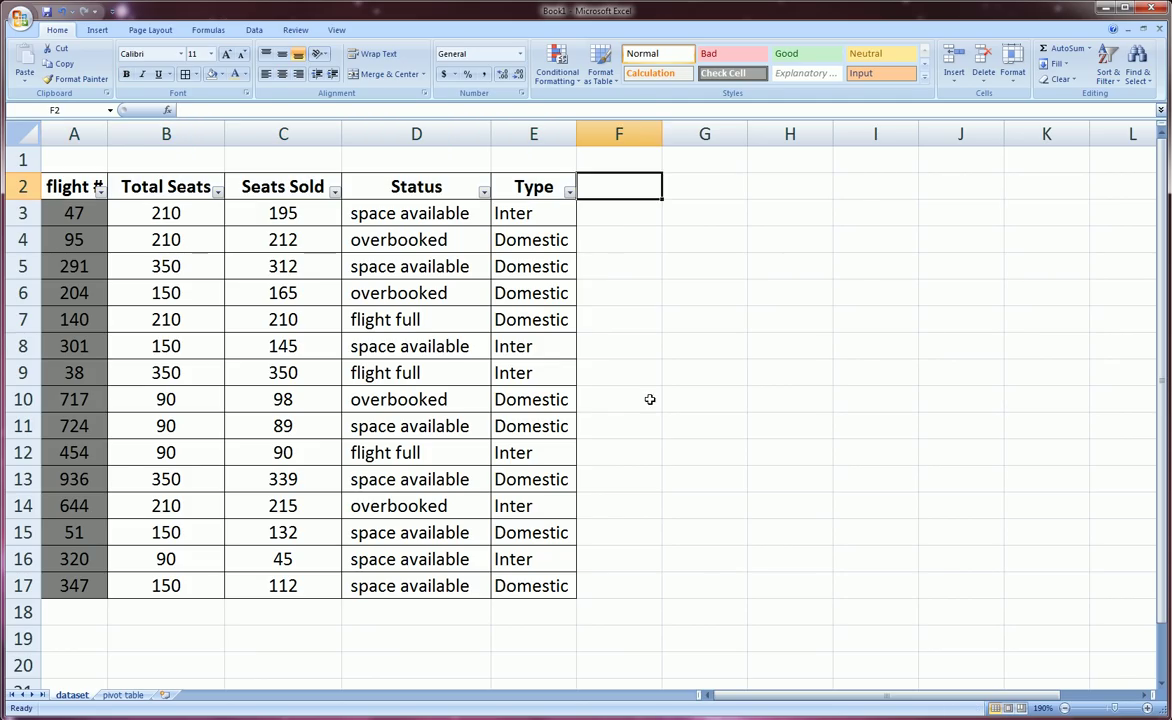
pyautogui.click(685, 395)
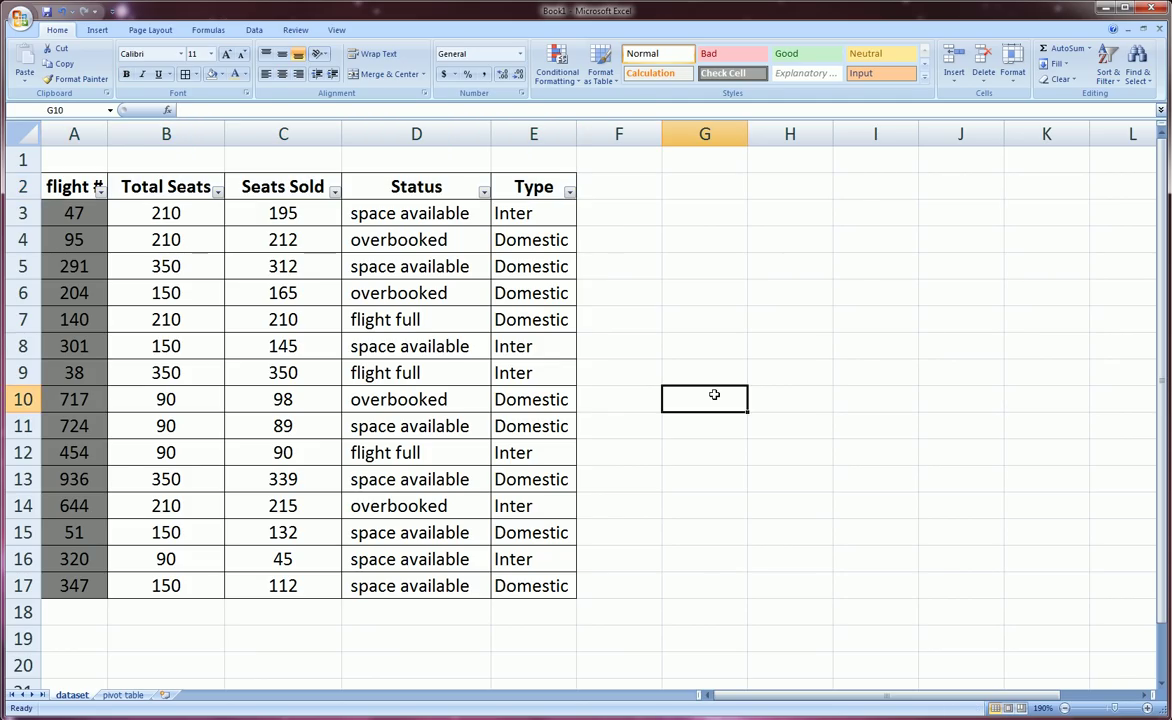
pyautogui.click(484, 192)
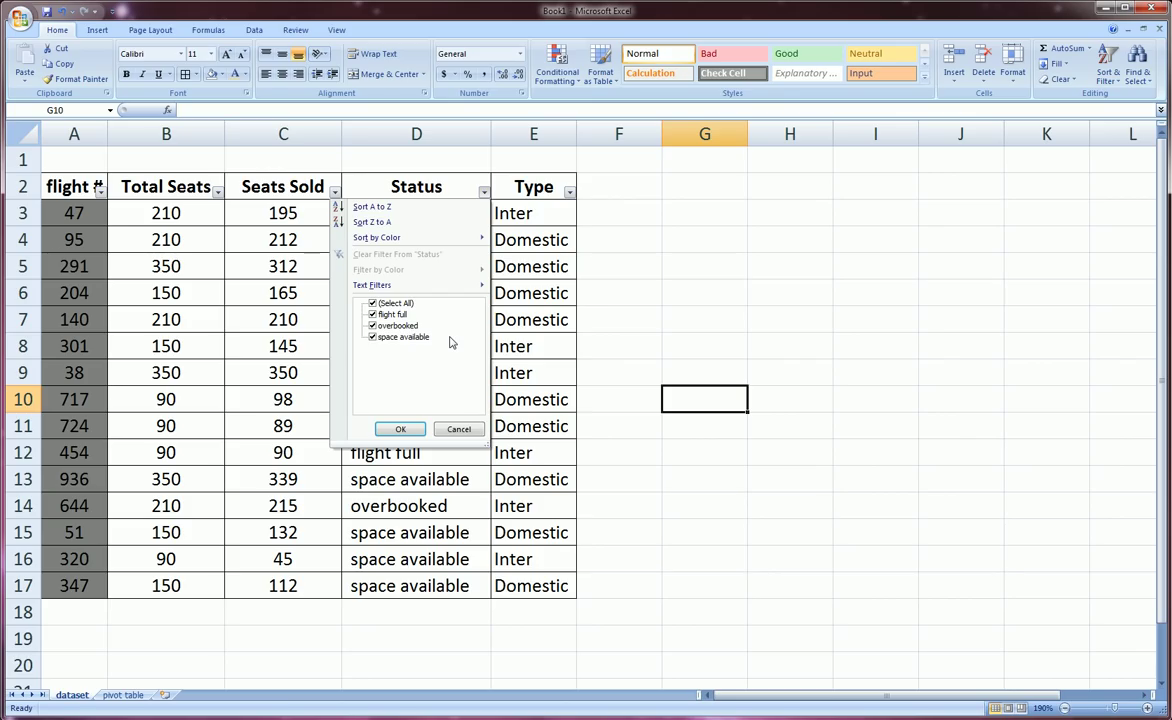
pyautogui.click(455, 429)
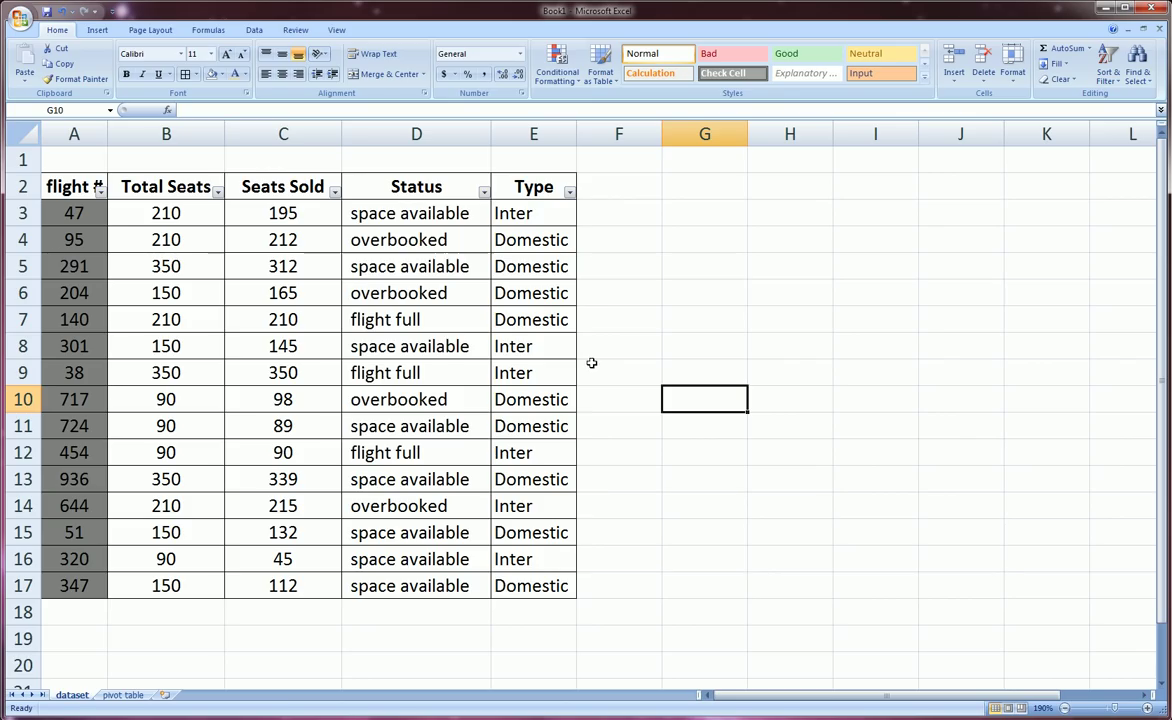
pyautogui.click(751, 317)
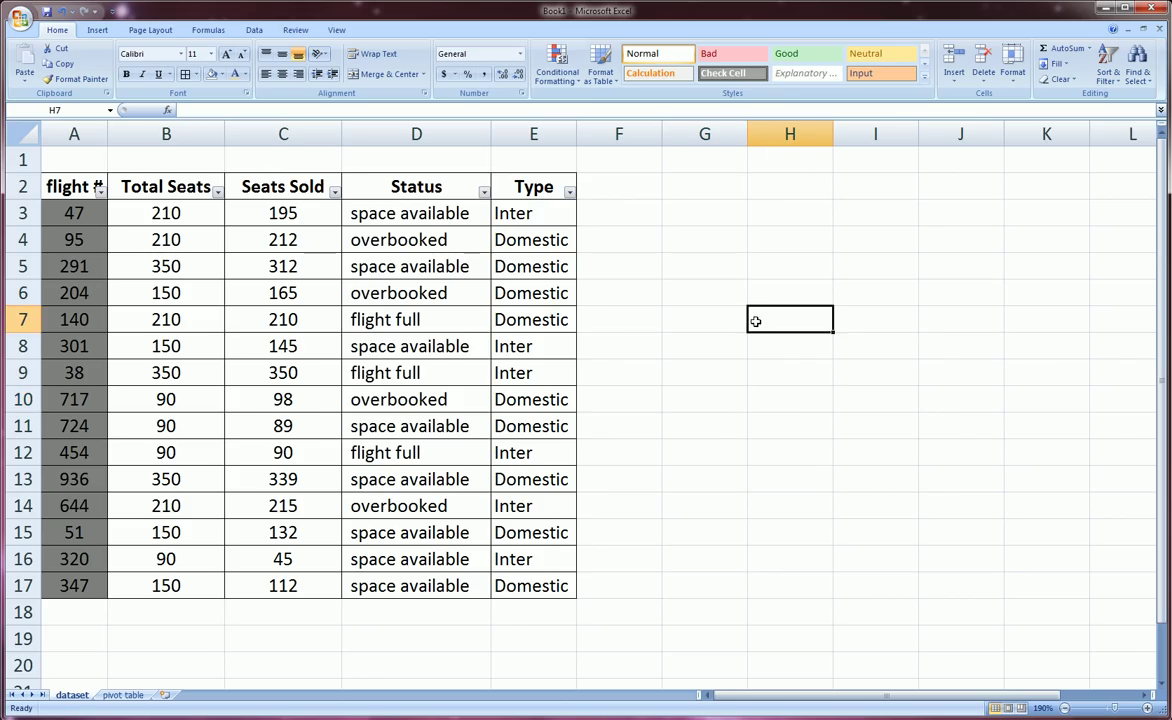
# - Filter the Status column to only space available and review the flight numbers of the matching rows
pyautogui.click(484, 193)
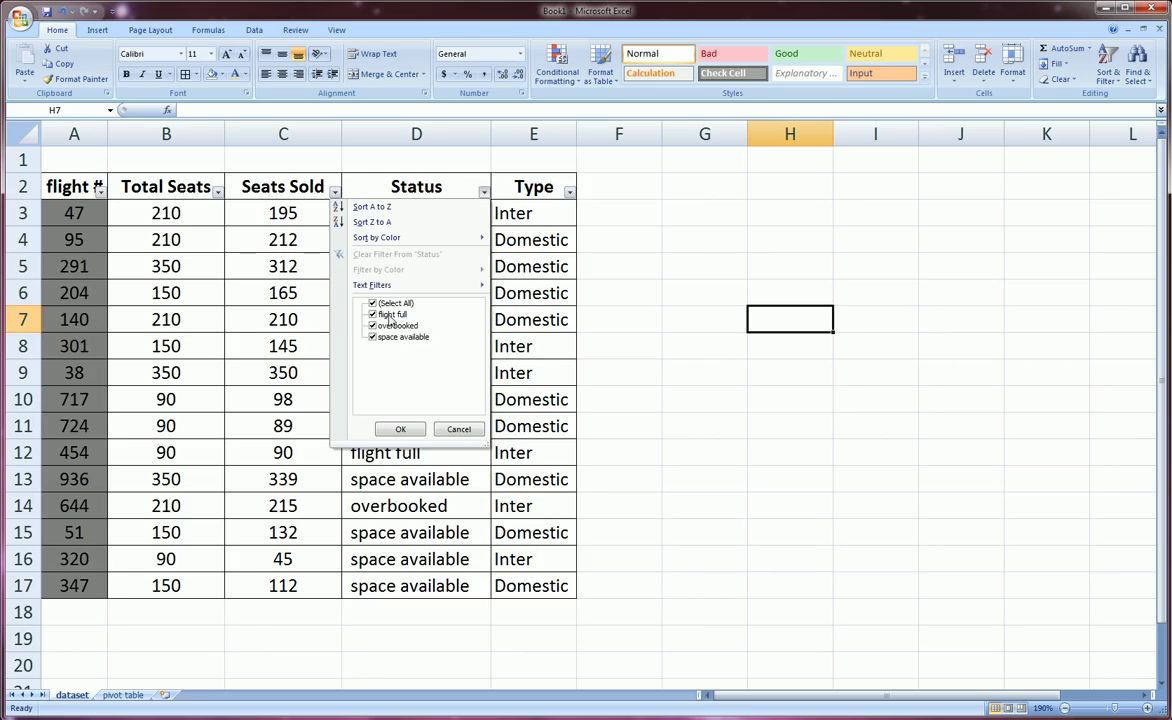
pyautogui.click(373, 304)
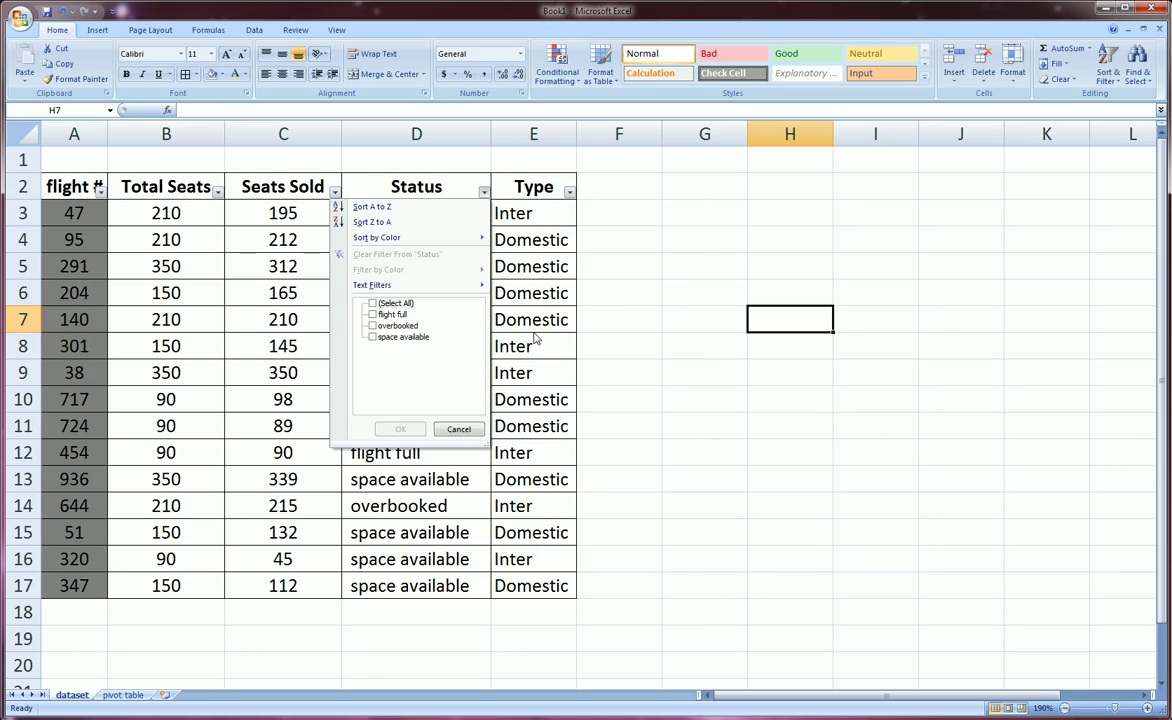
pyautogui.click(371, 338)
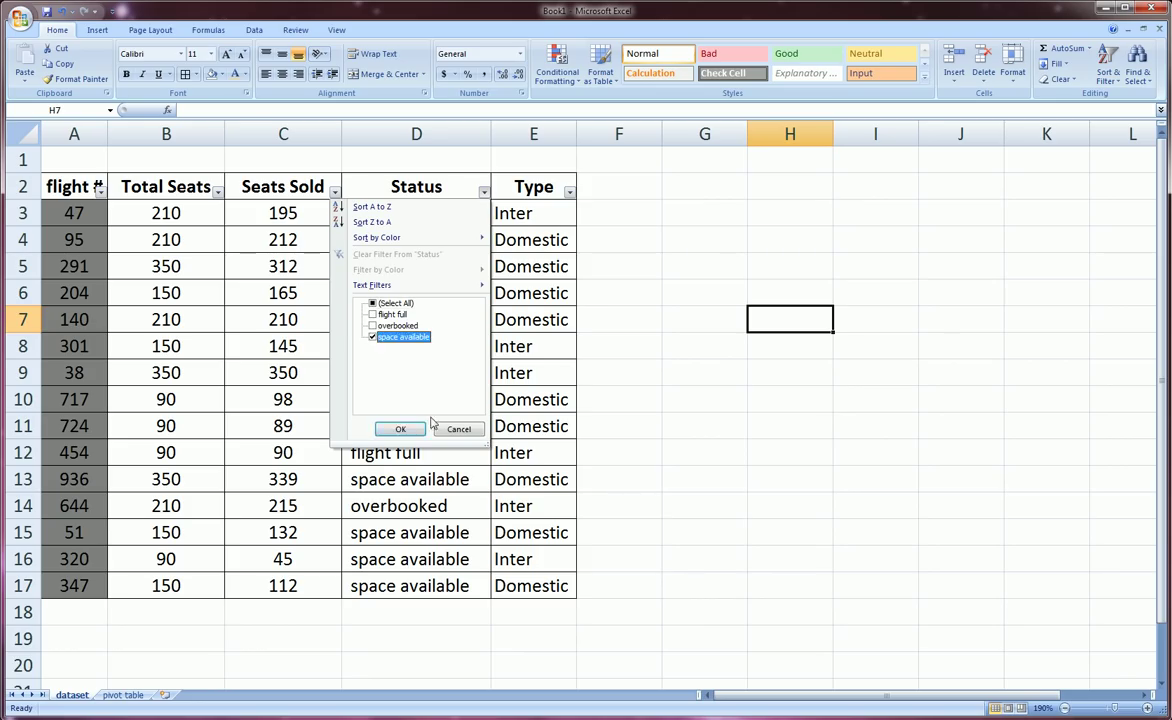
pyautogui.click(400, 429)
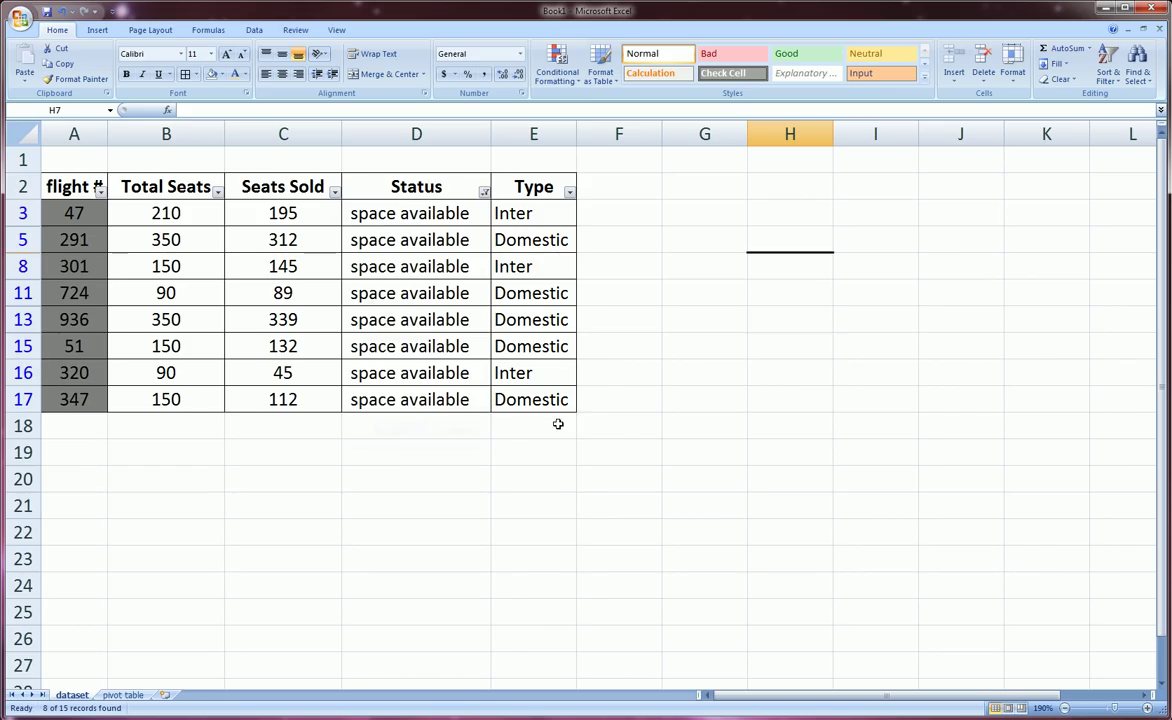
pyautogui.moveTo(95, 216); pyautogui.dragTo(80, 393)
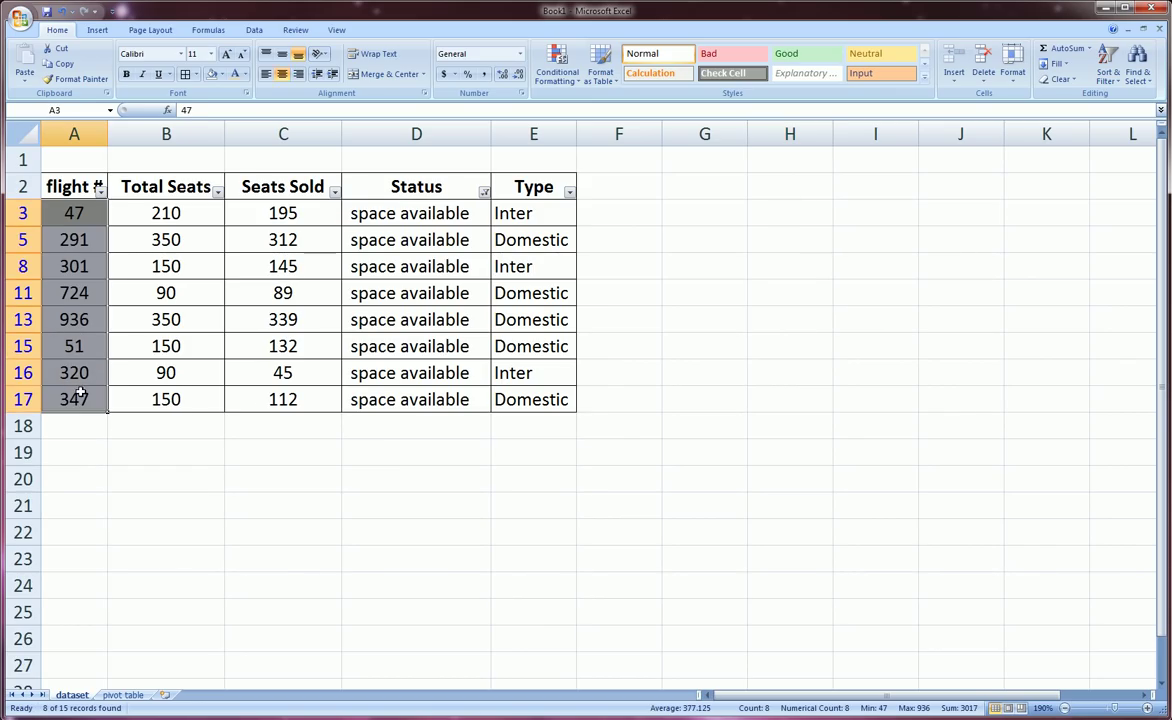
pyautogui.click(433, 222)
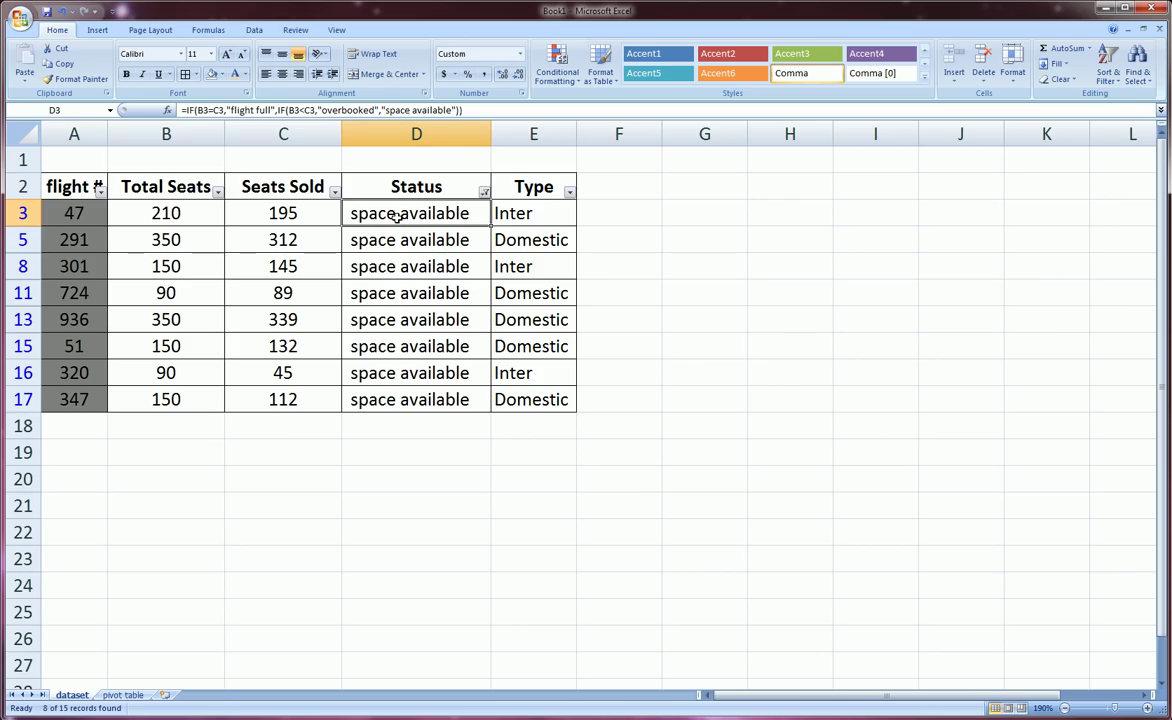
# - Restore all values in the Status column's filter so every flight is listed
pyautogui.click(484, 193)
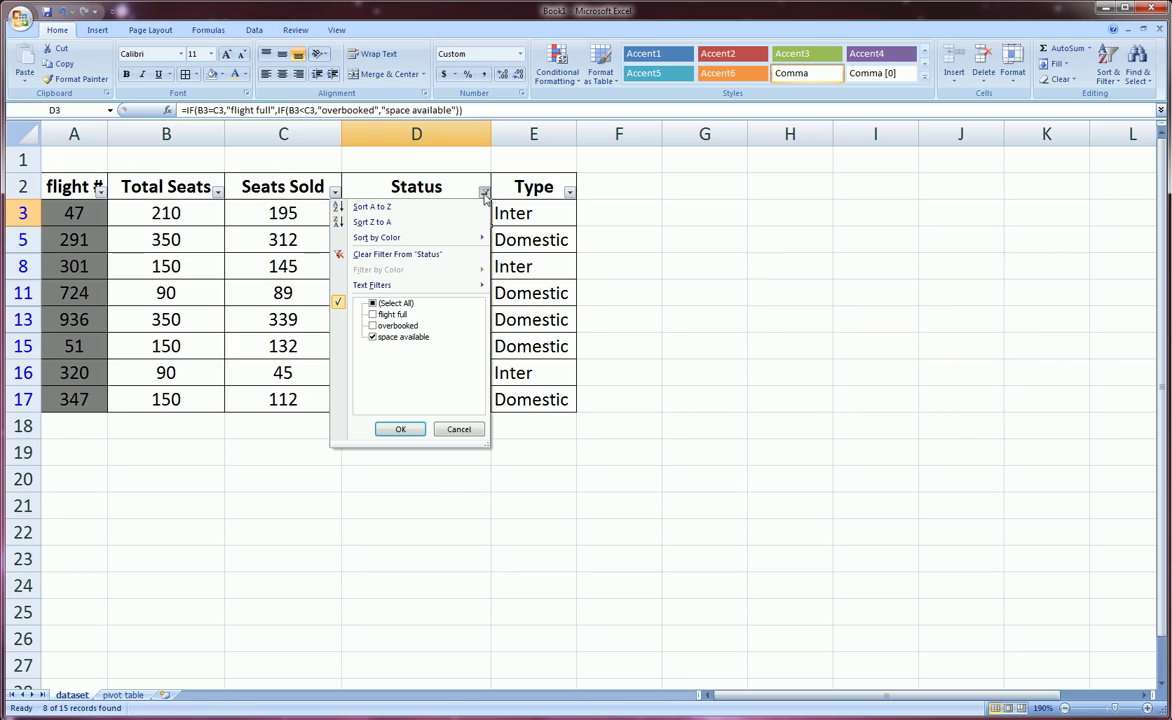
pyautogui.click(372, 303)
pyautogui.click(400, 429)
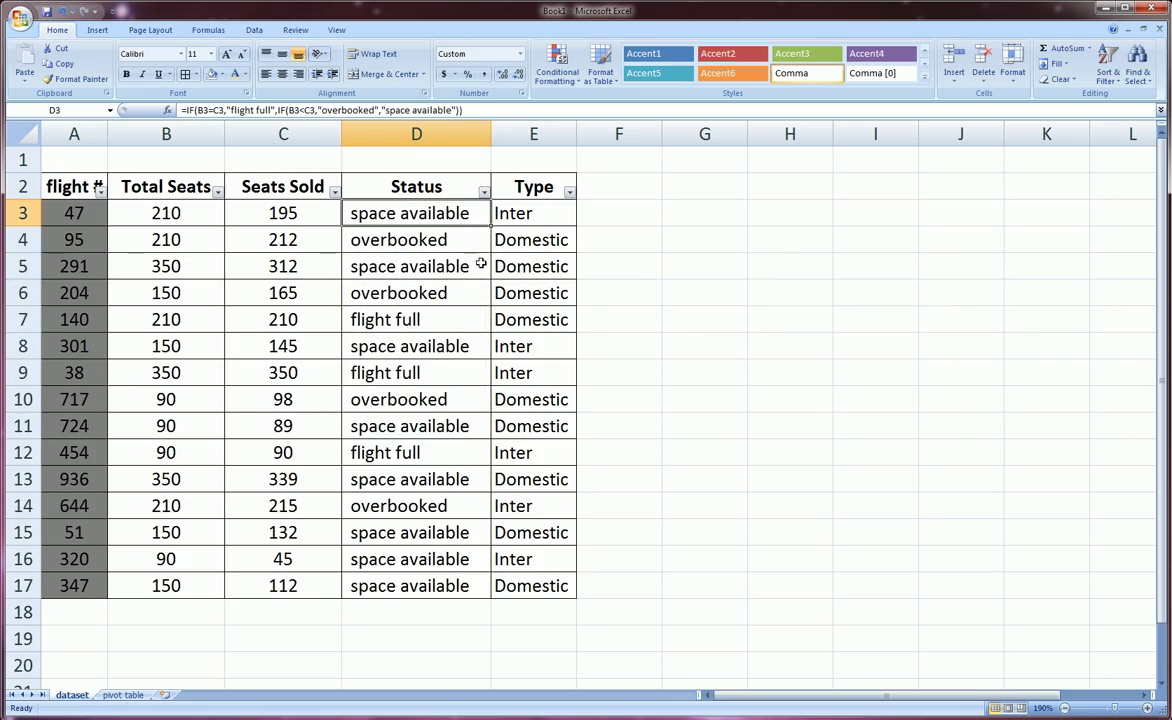
pyautogui.moveTo(22, 160); pyautogui.dragTo(35, 586)
pyautogui.click(545, 284)
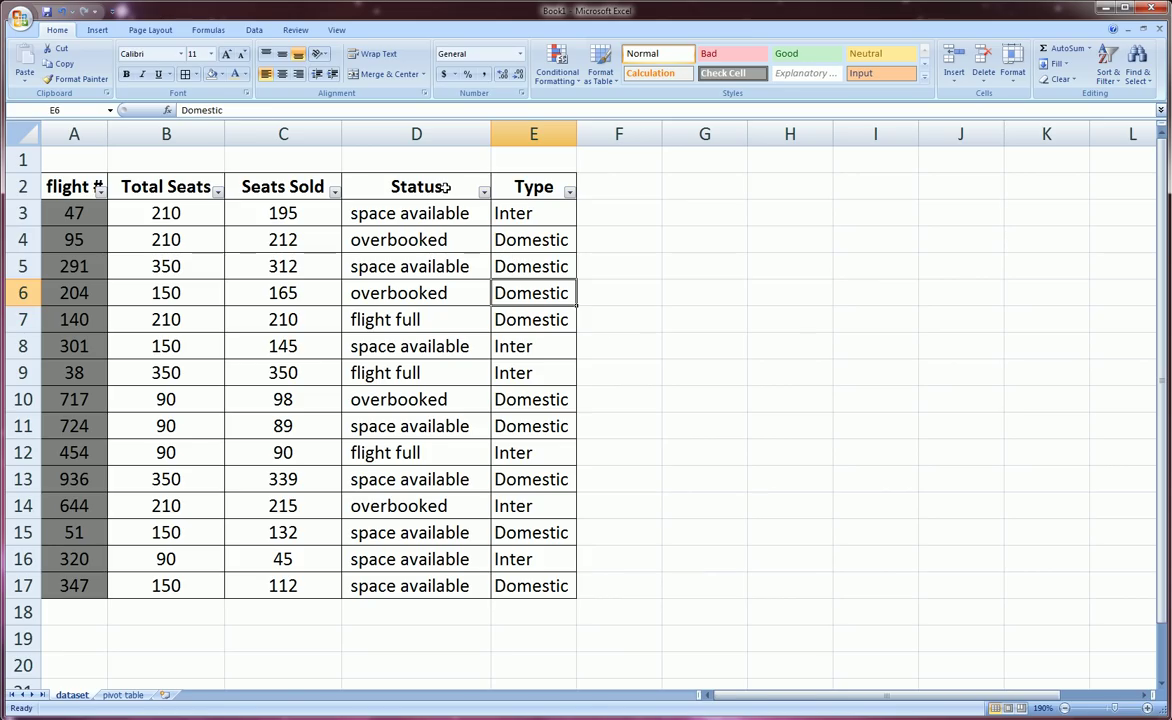
# - Filter the flight table by Status, keeping only space available checked
pyautogui.click(484, 193)
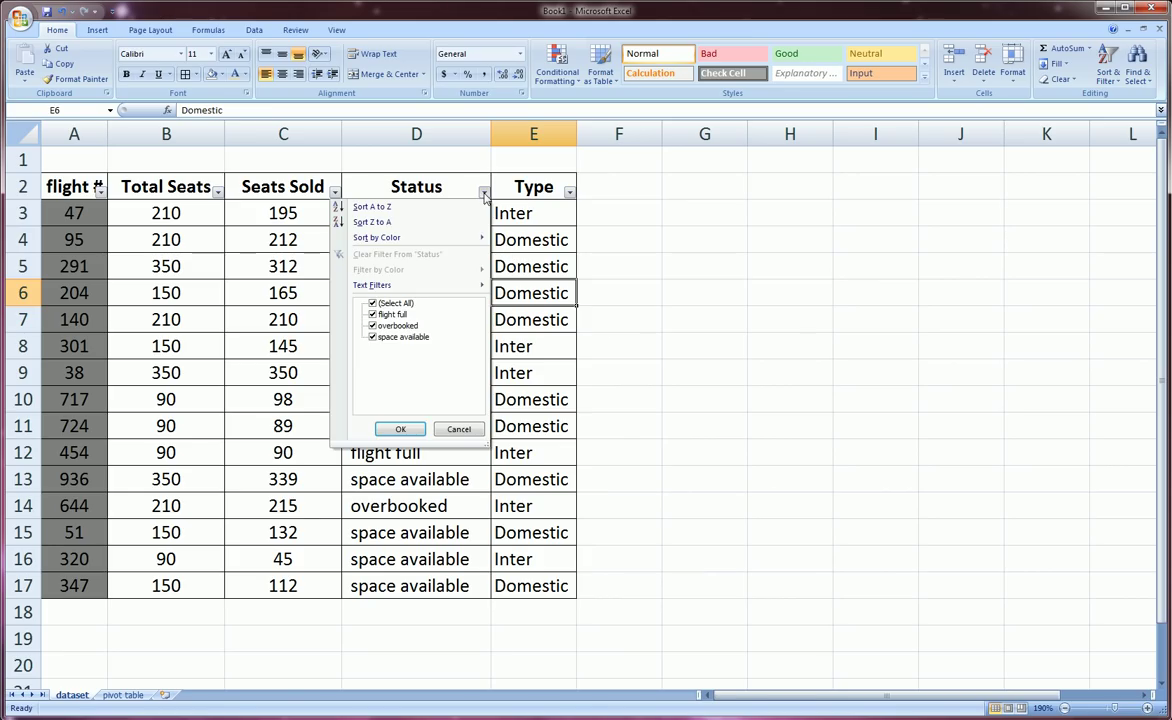
pyautogui.click(372, 303)
pyautogui.click(372, 314)
pyautogui.click(372, 314)
pyautogui.click(372, 337)
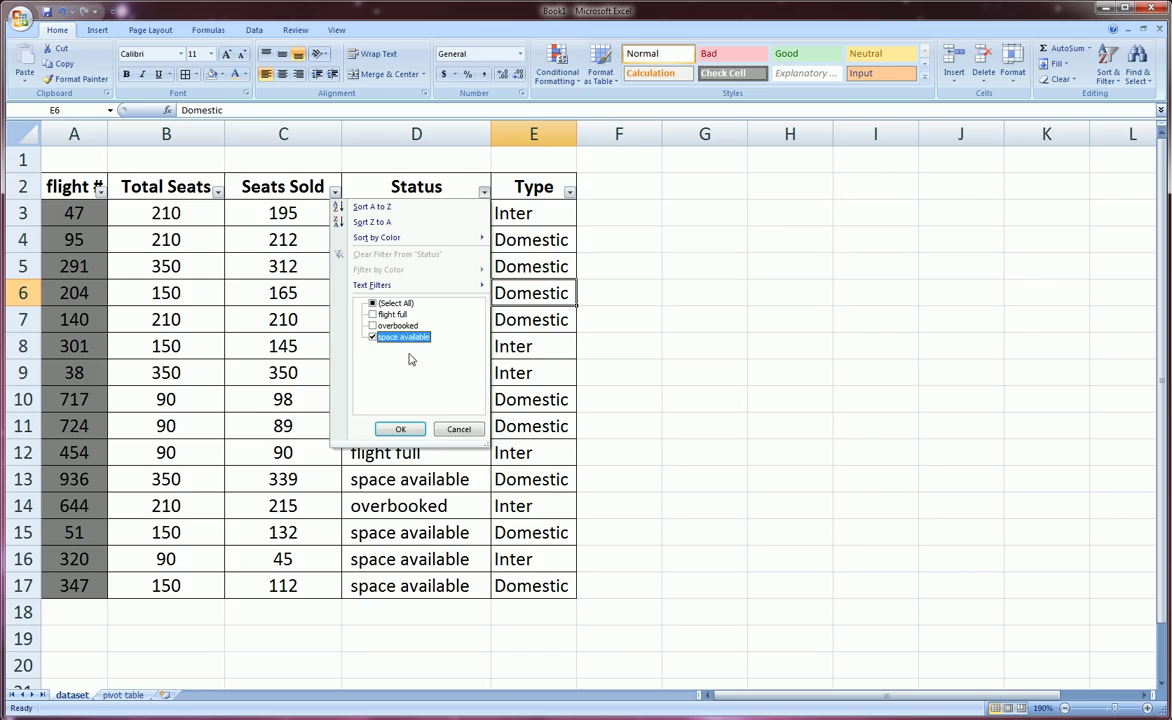
pyautogui.click(400, 429)
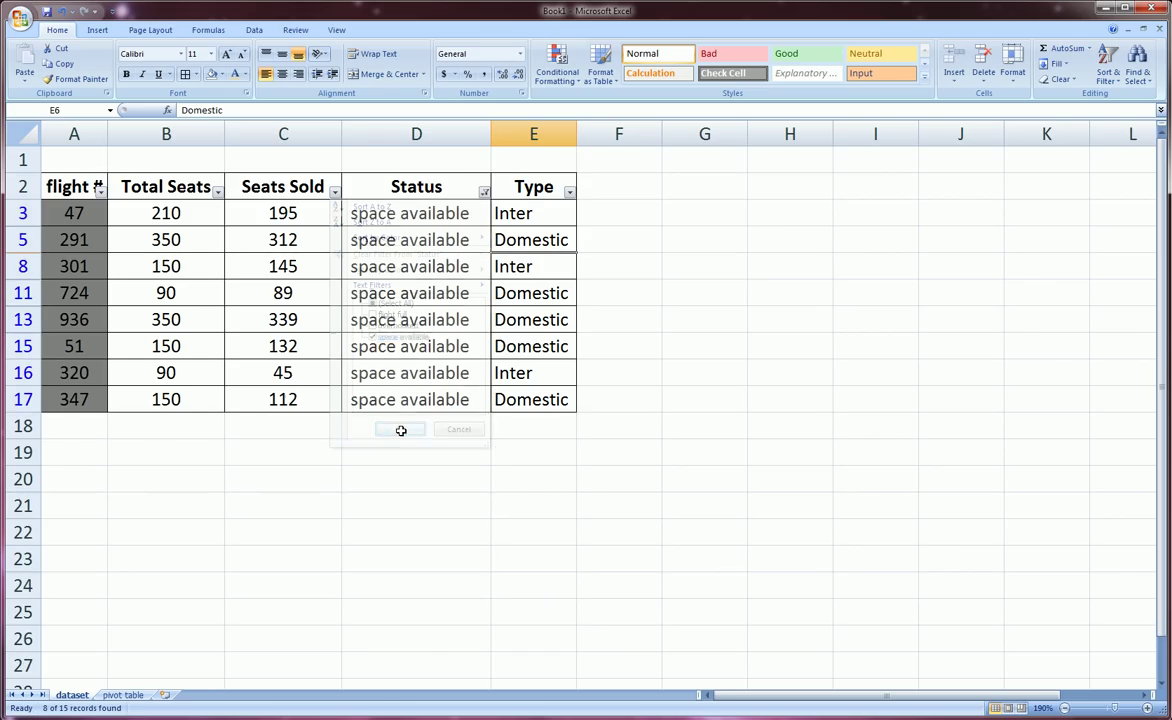
# - Narrow the filtered flights by Type so that only Inter is included
pyautogui.click(569, 192)
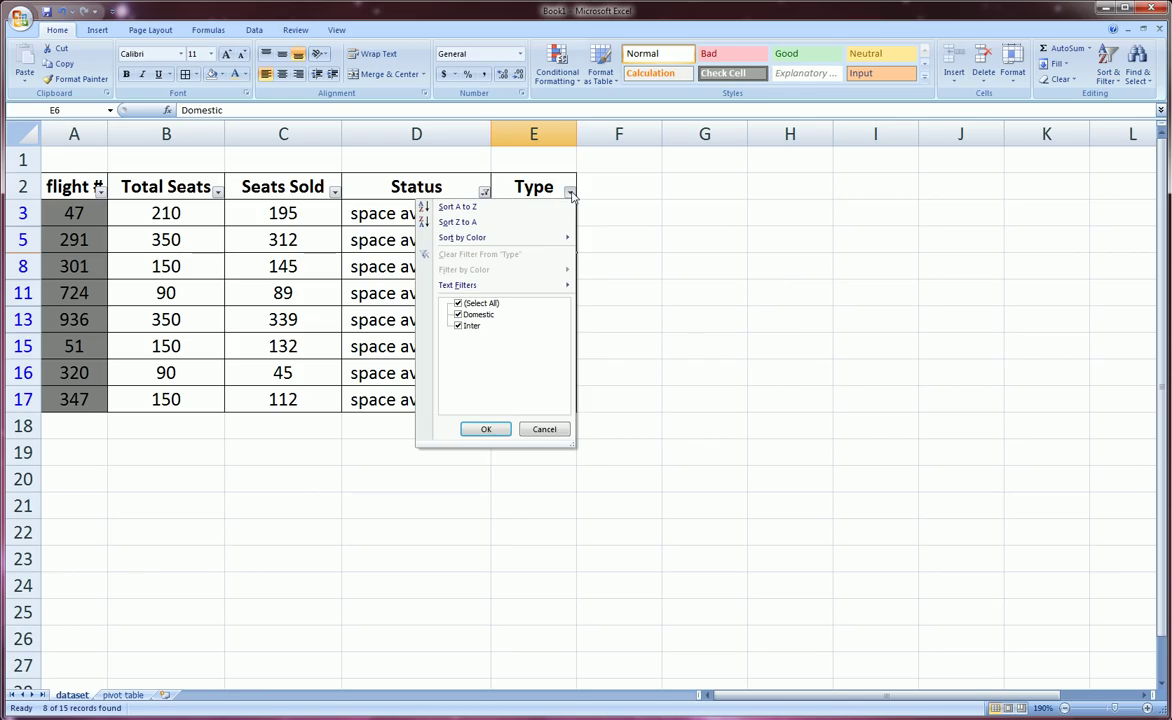
pyautogui.click(458, 303)
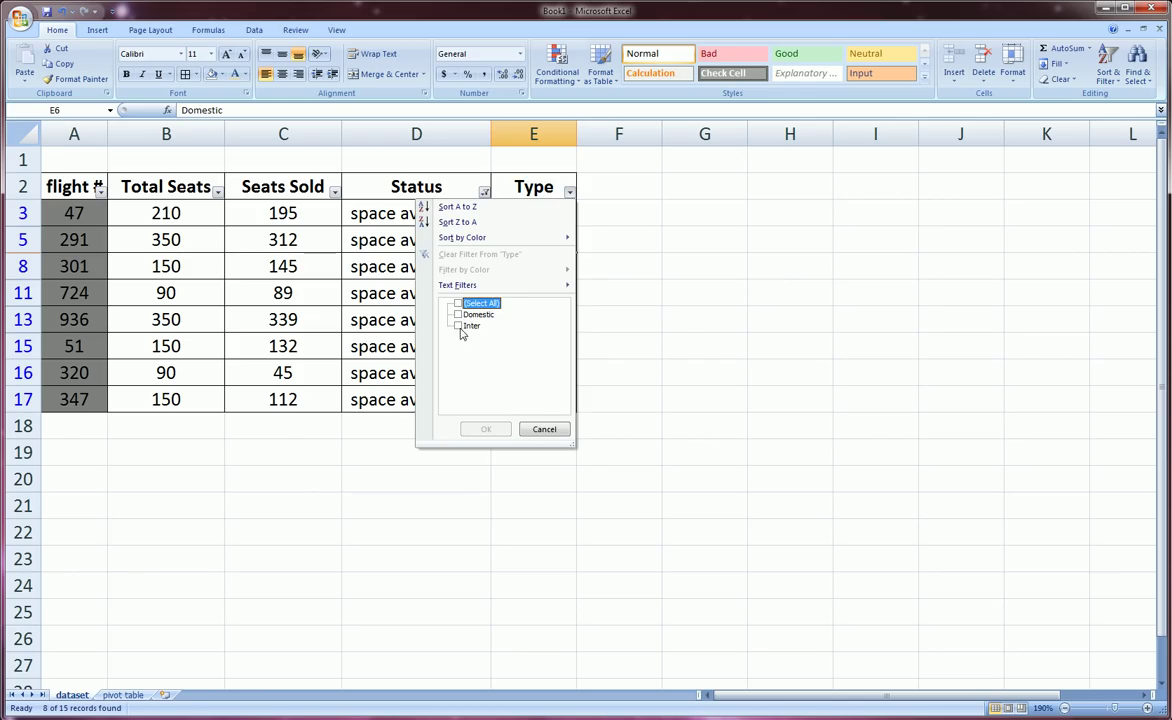
pyautogui.click(459, 326)
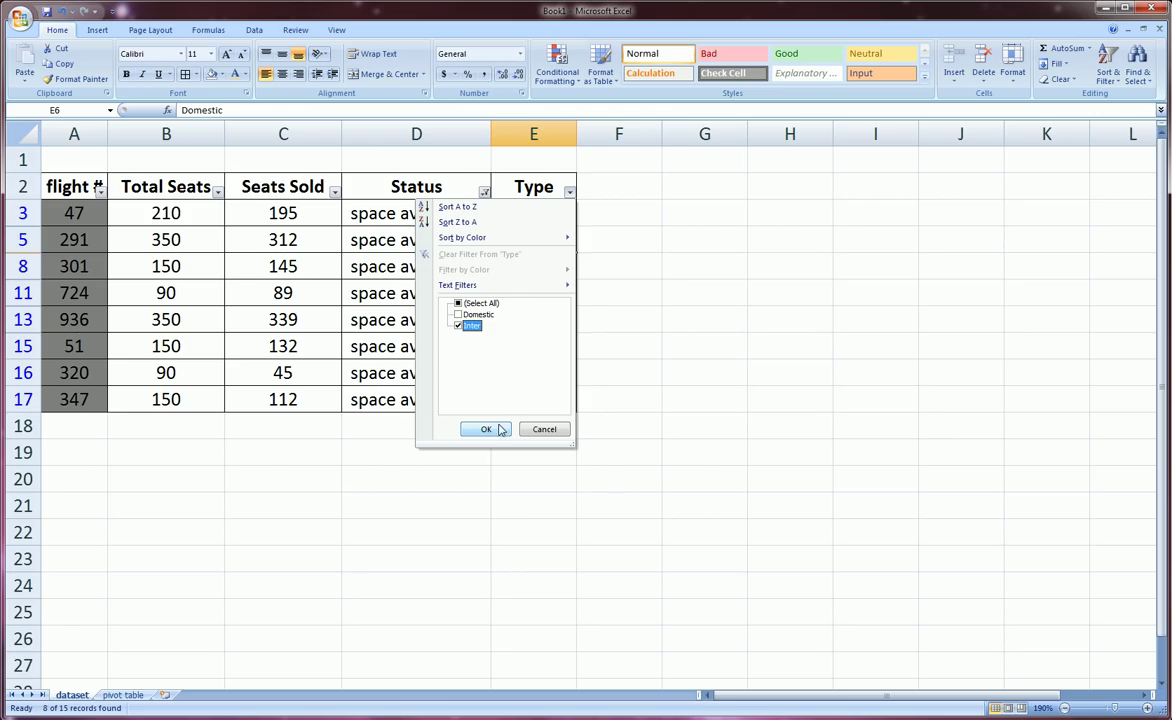
pyautogui.click(487, 429)
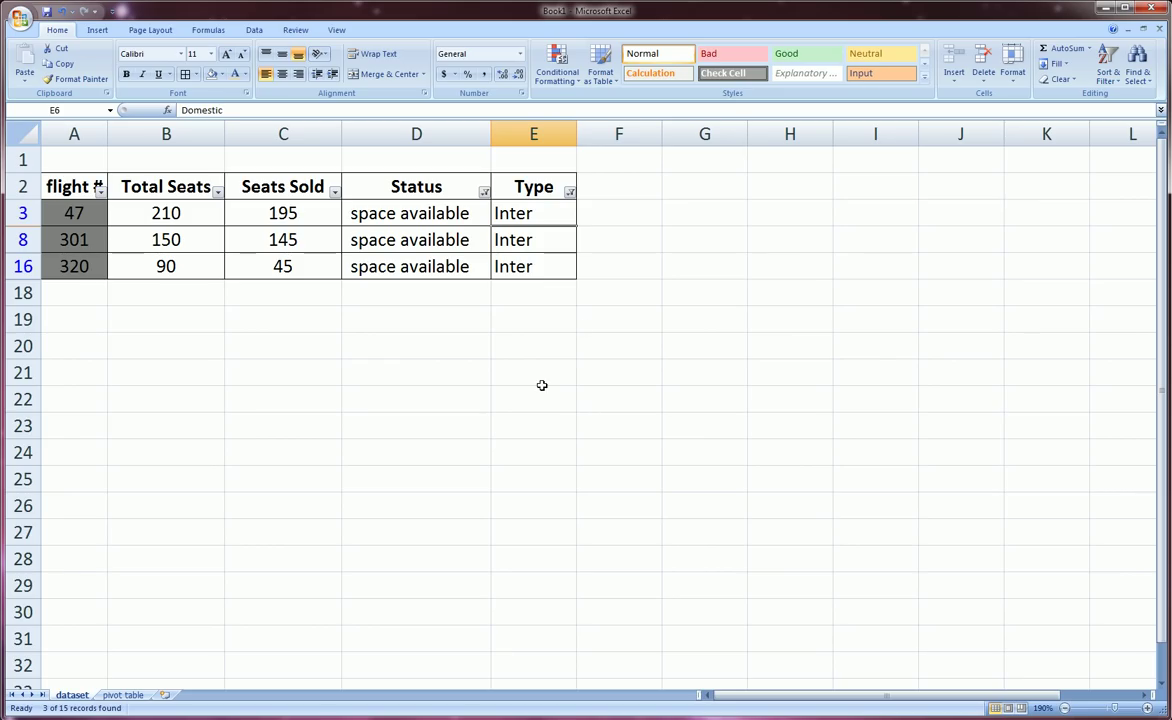
pyautogui.click(580, 326)
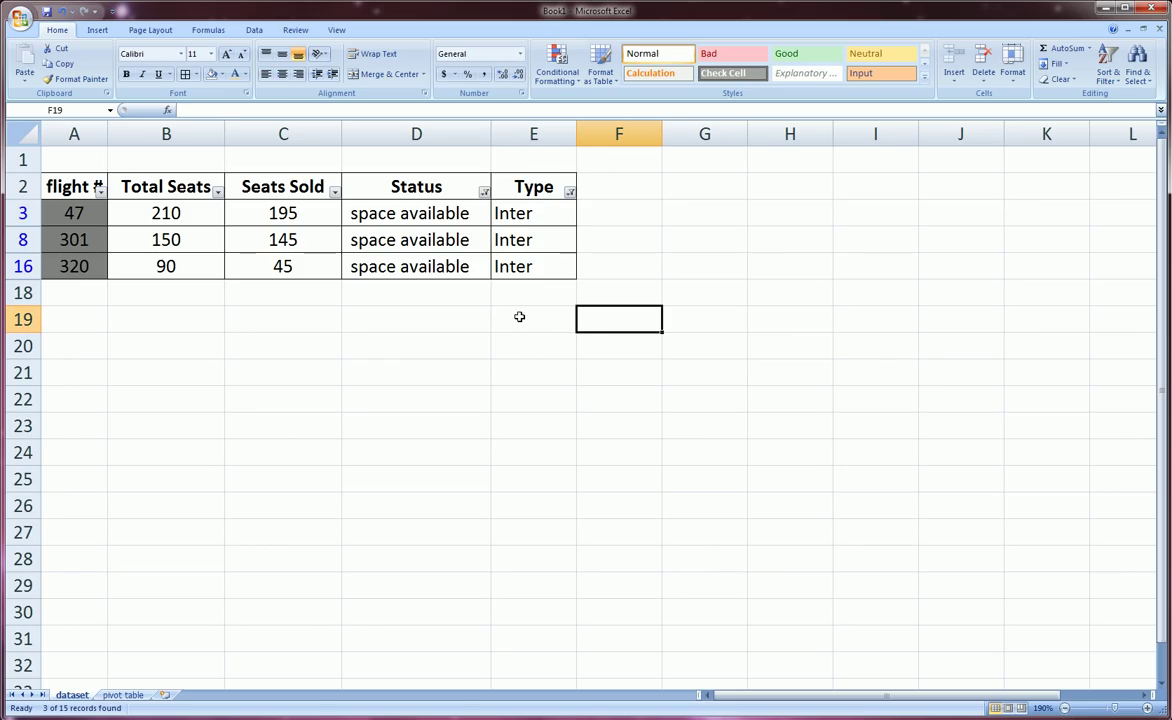
pyautogui.click(485, 194)
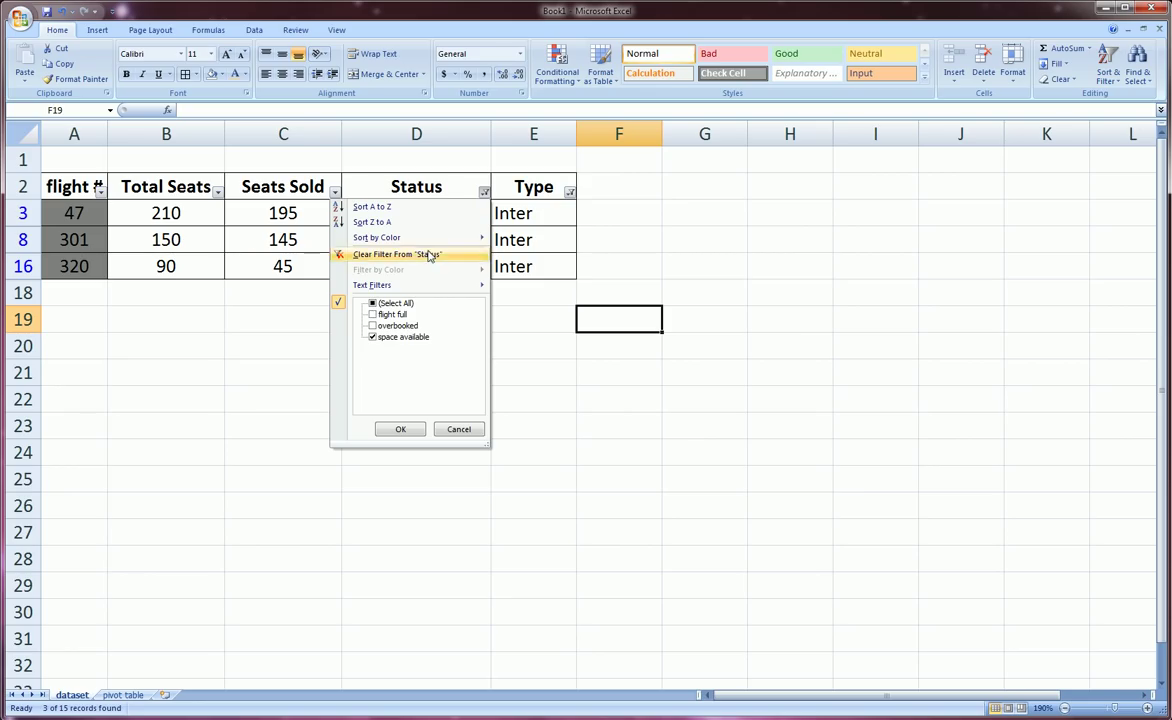
pyautogui.click(375, 207)
pyautogui.click(571, 193)
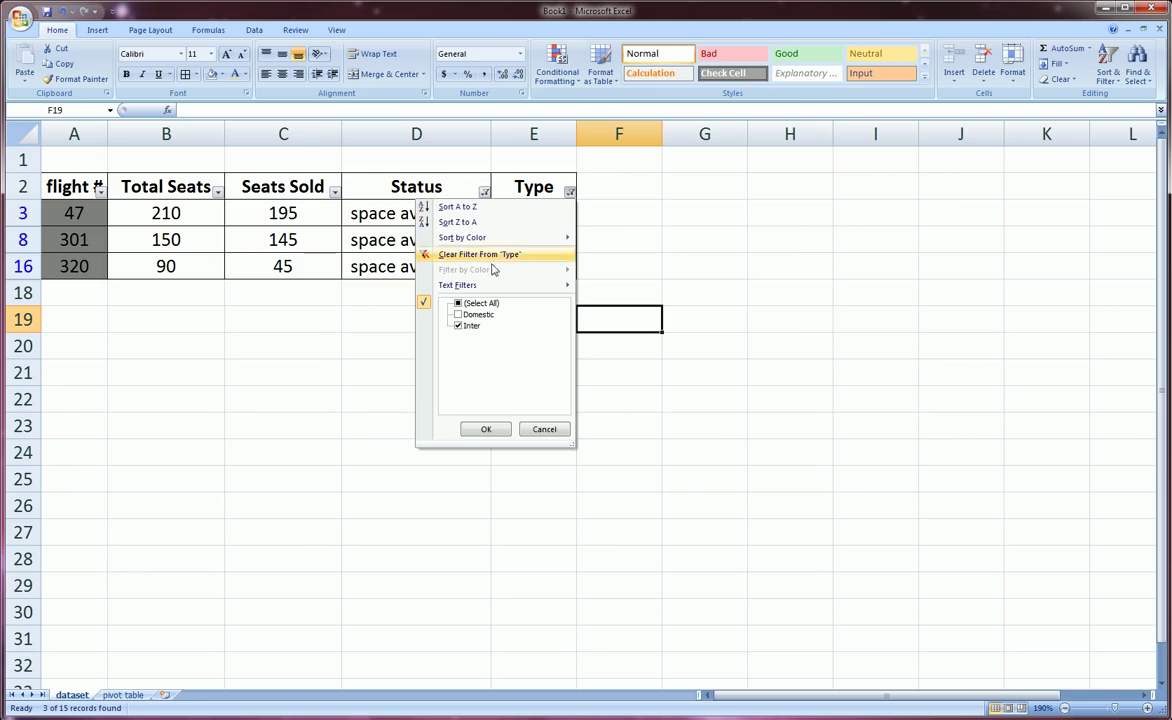
pyautogui.click(543, 430)
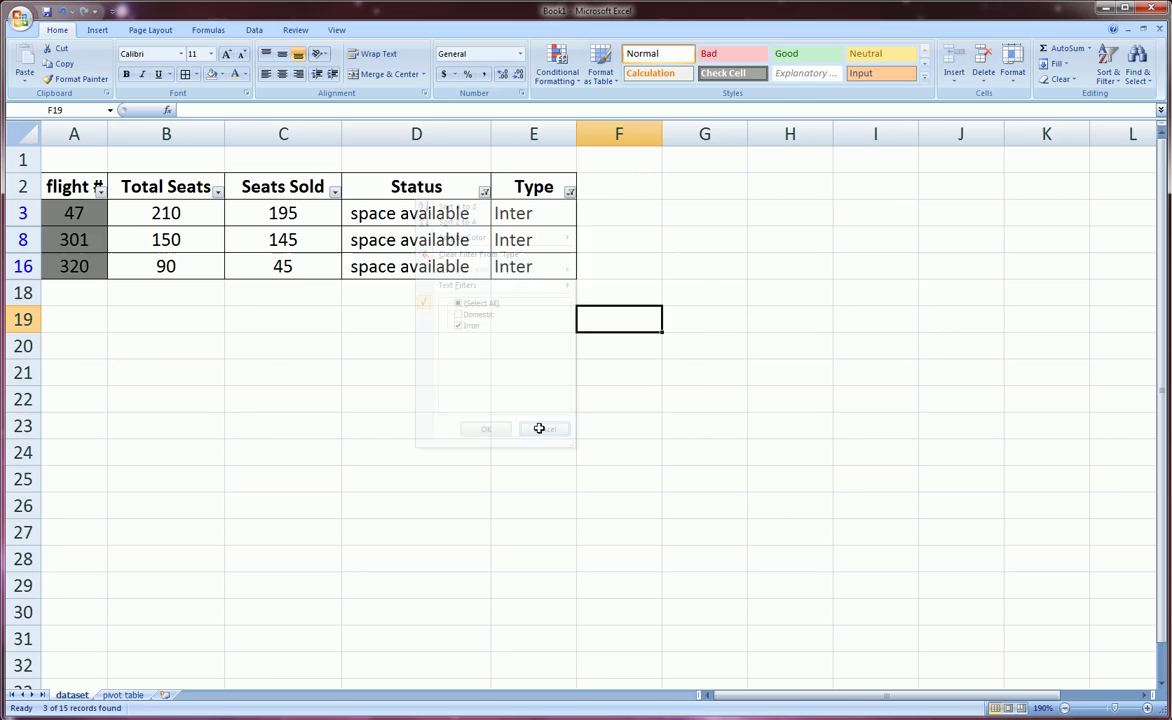
# - Clear the Status and Type filters from the flight table together, keeping the header filters in place
pyautogui.click(1110, 78)
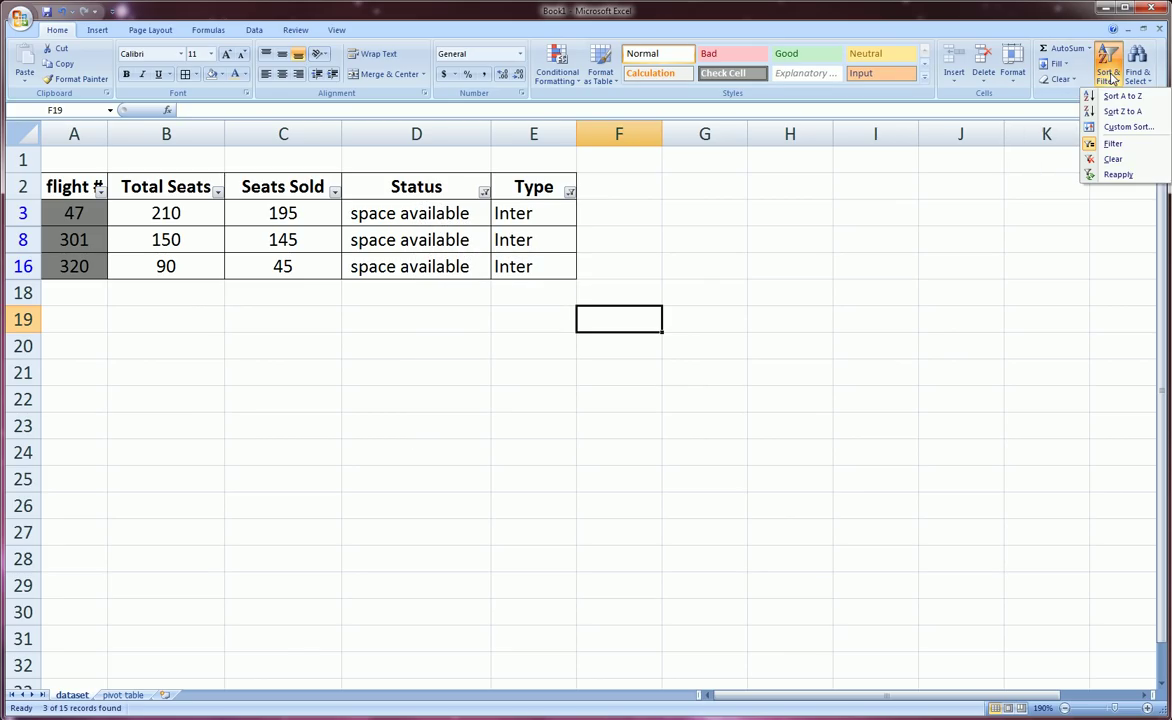
pyautogui.click(1116, 164)
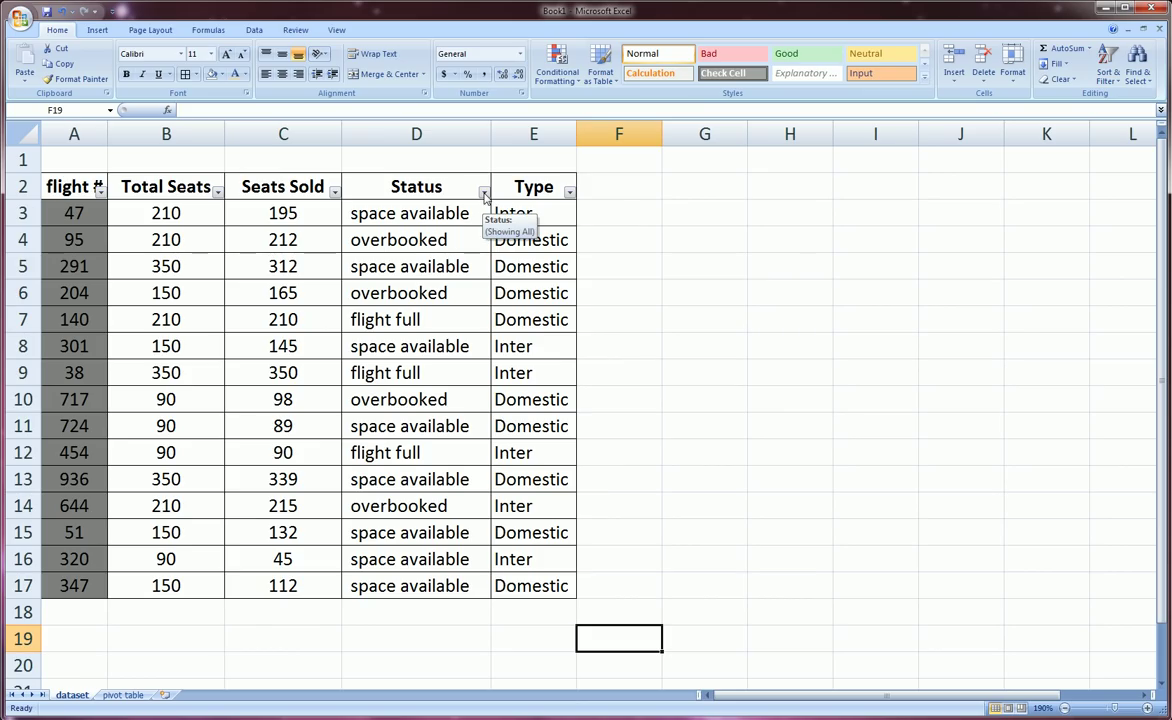
# - Filter the flight table by Status, keeping only flight full and overbooked checked
pyautogui.click(569, 193)
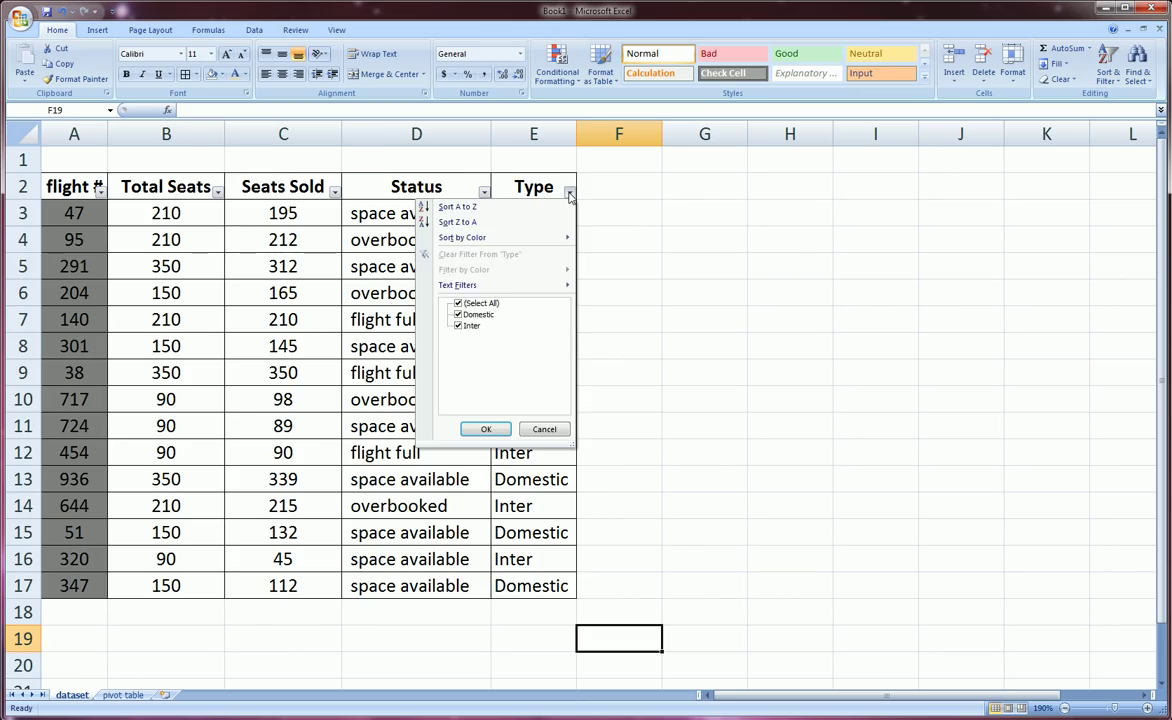
pyautogui.click(484, 191)
pyautogui.click(484, 191)
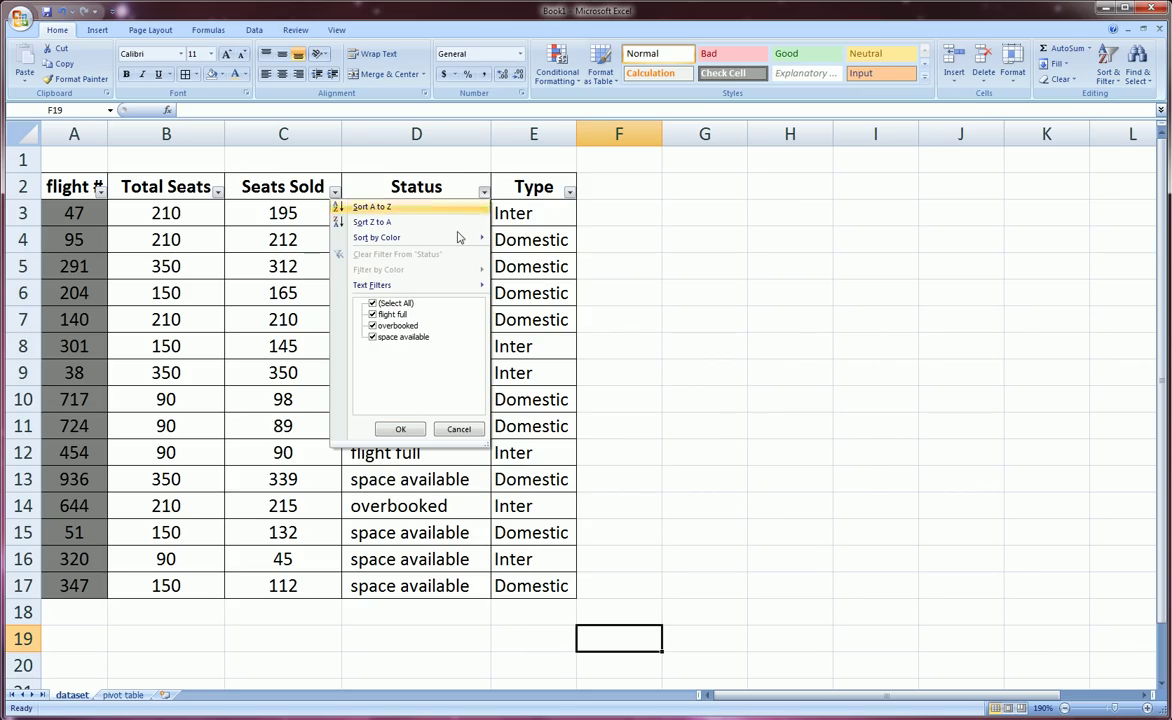
pyautogui.click(373, 303)
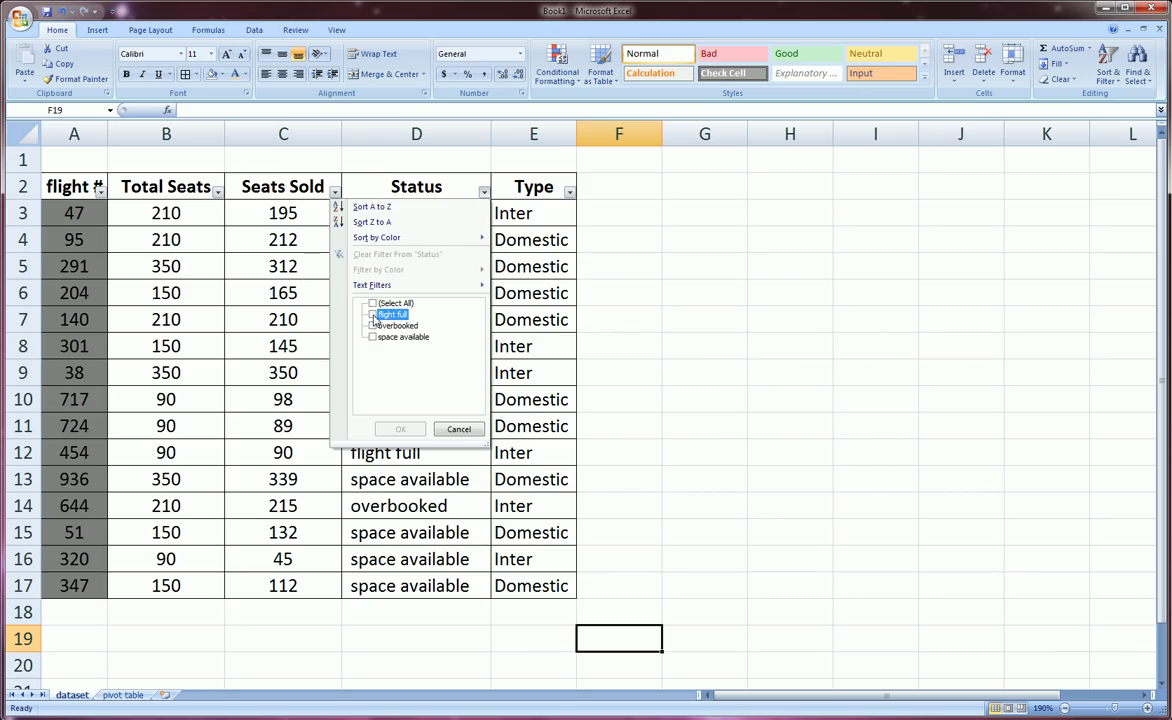
pyautogui.click(373, 314)
pyautogui.click(373, 325)
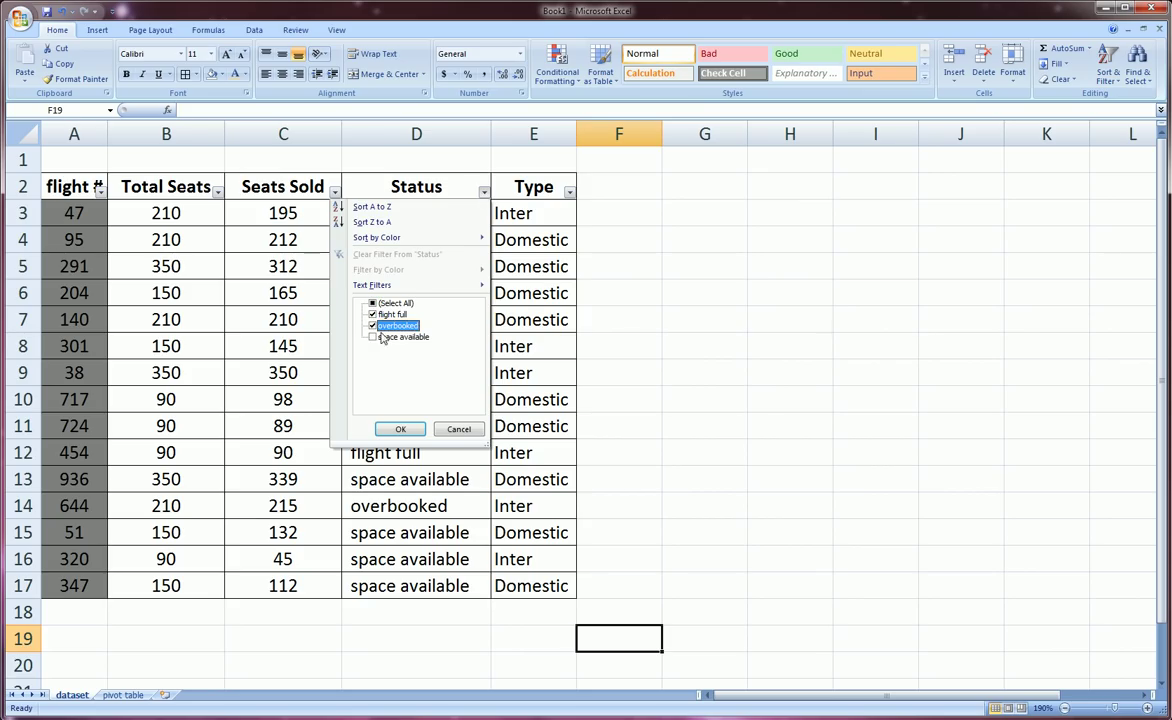
pyautogui.click(401, 429)
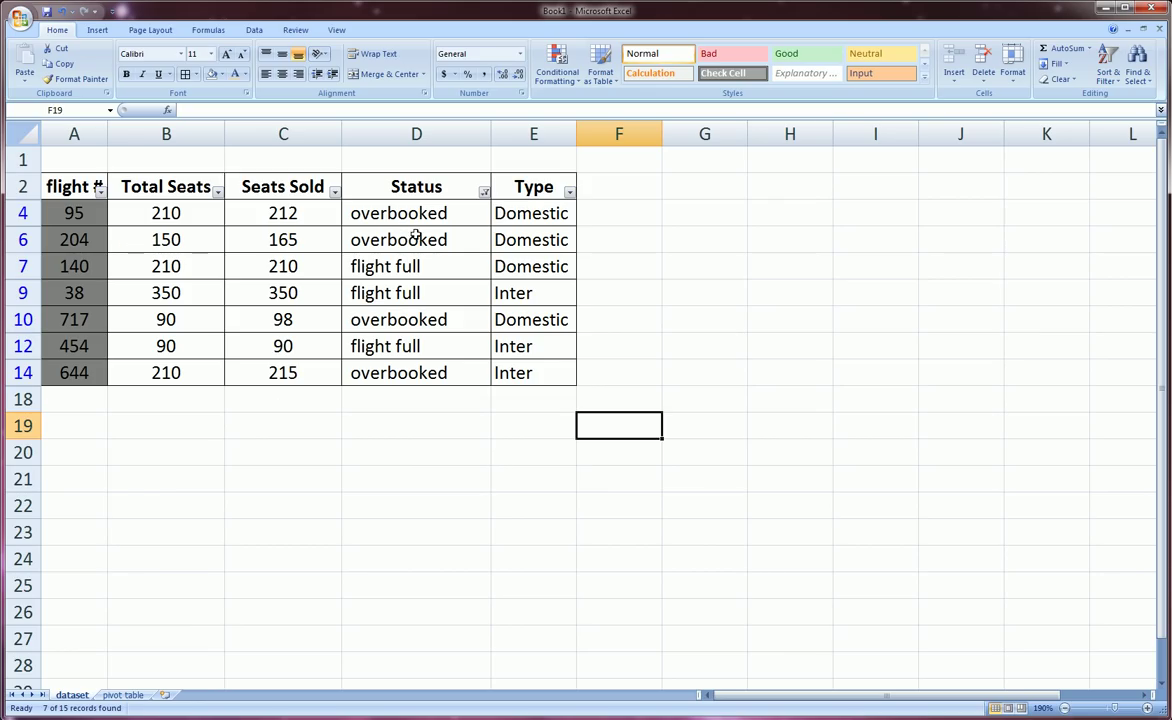
# - Reselect all Status values in the filter to bring back the full and available flights together
pyautogui.click(484, 191)
pyautogui.click(373, 303)
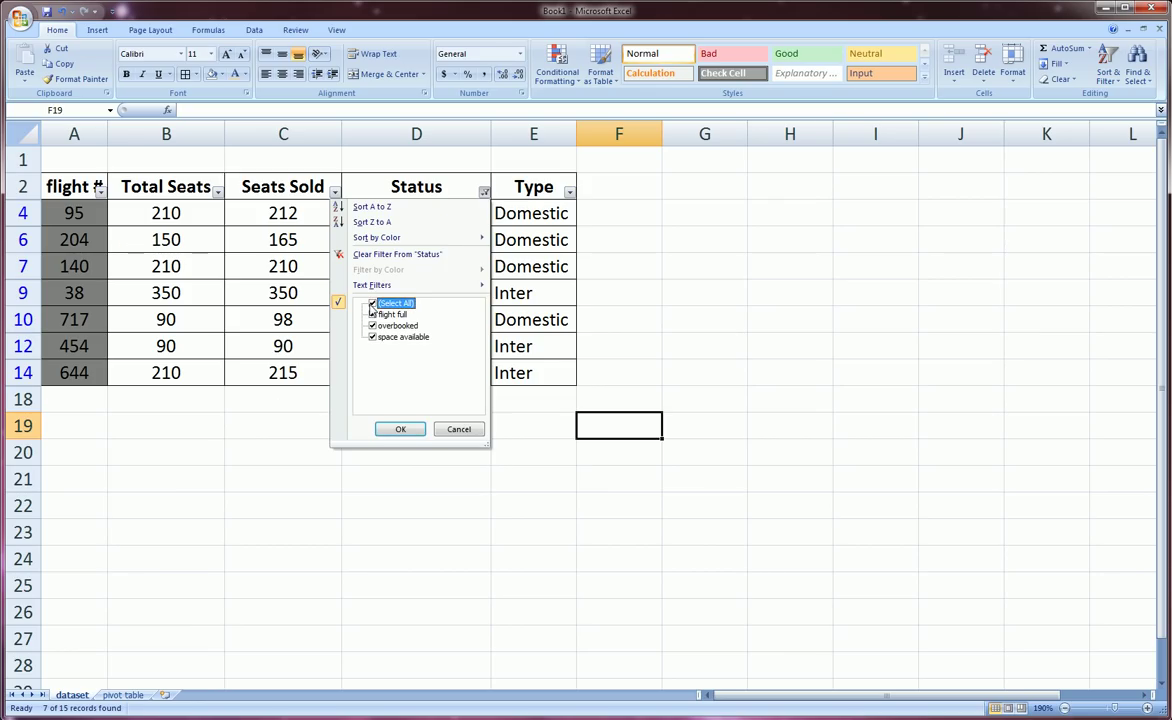
pyautogui.click(400, 429)
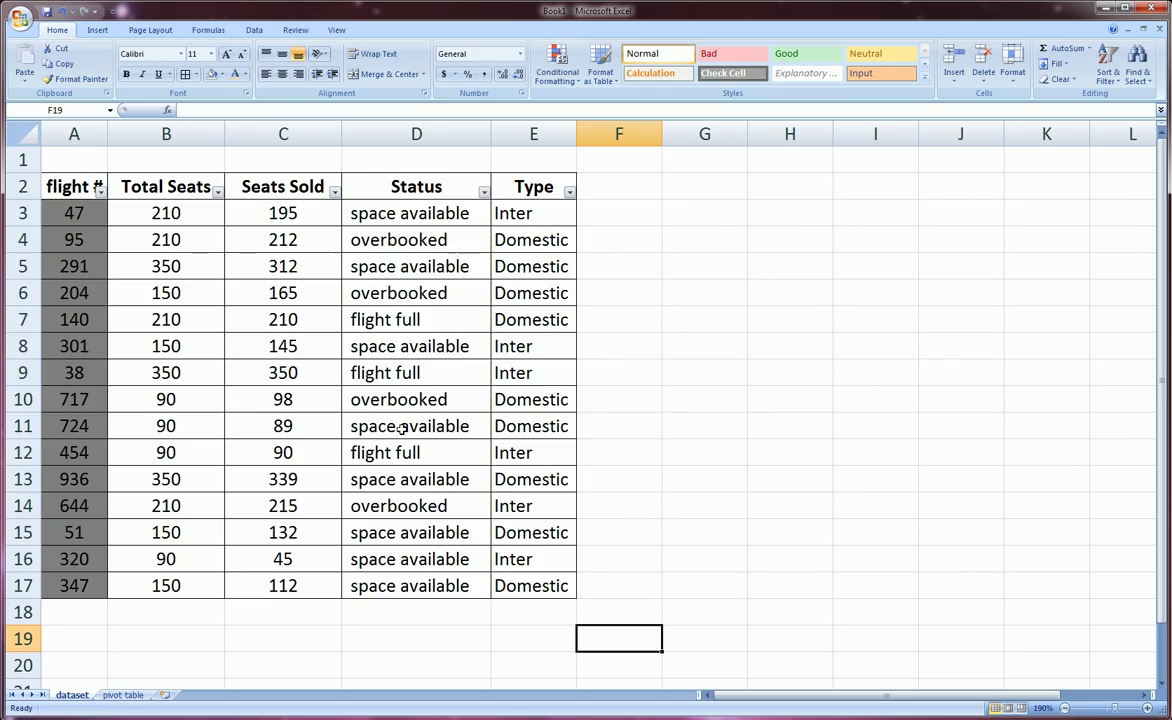
# - Apply a number filter to Seats Sold that keeps only flights with a value greater than 200
pyautogui.click(569, 192)
pyautogui.click(569, 193)
pyautogui.click(335, 192)
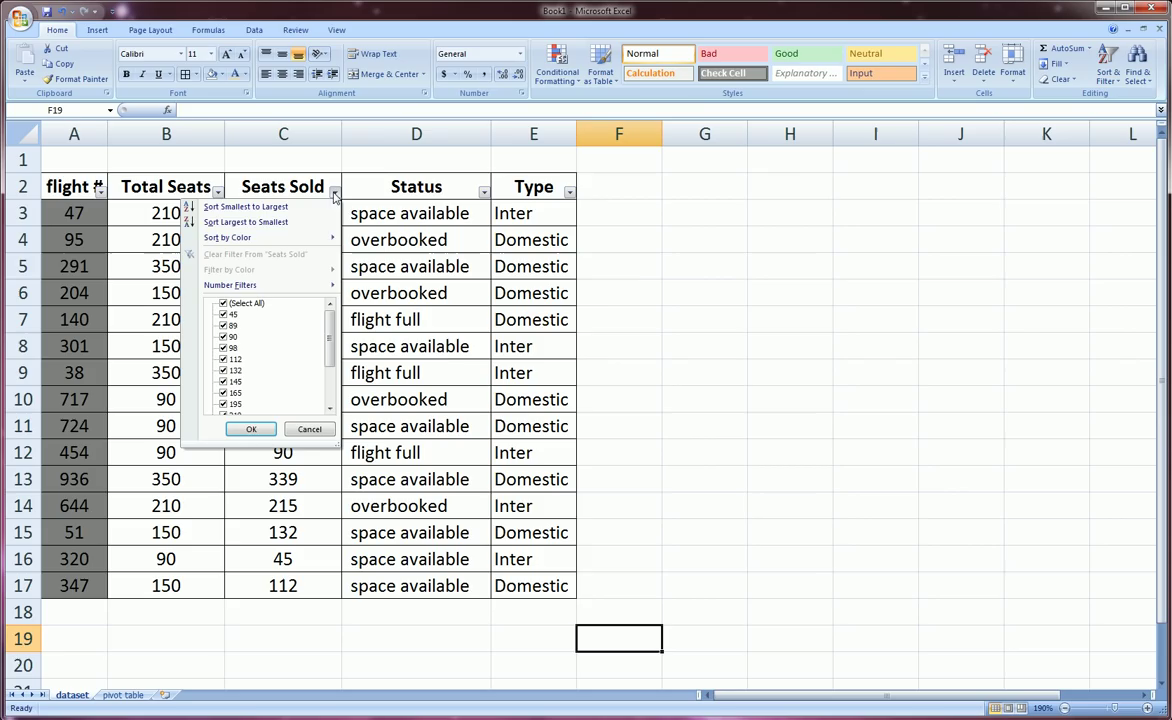
pyautogui.moveTo(330, 327)
pyautogui.mouseDown()
pyautogui.moveTo(333, 380)
pyautogui.moveTo(330, 310)
pyautogui.mouseUp()
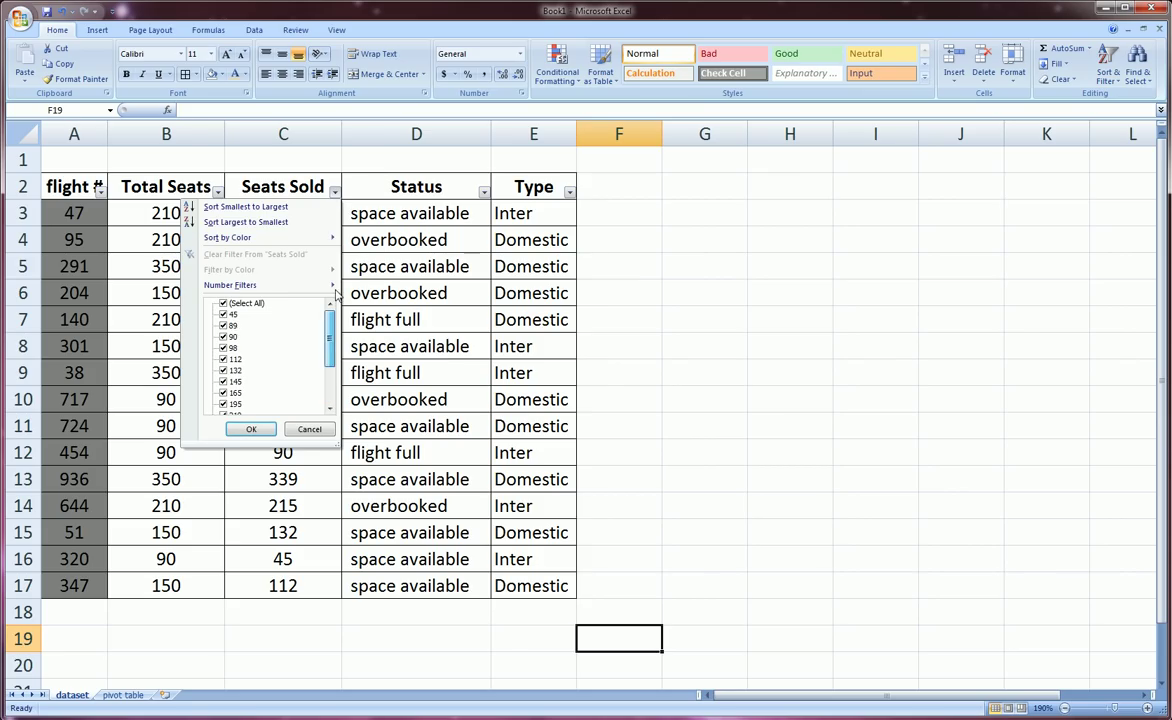
pyautogui.moveTo(333, 287)
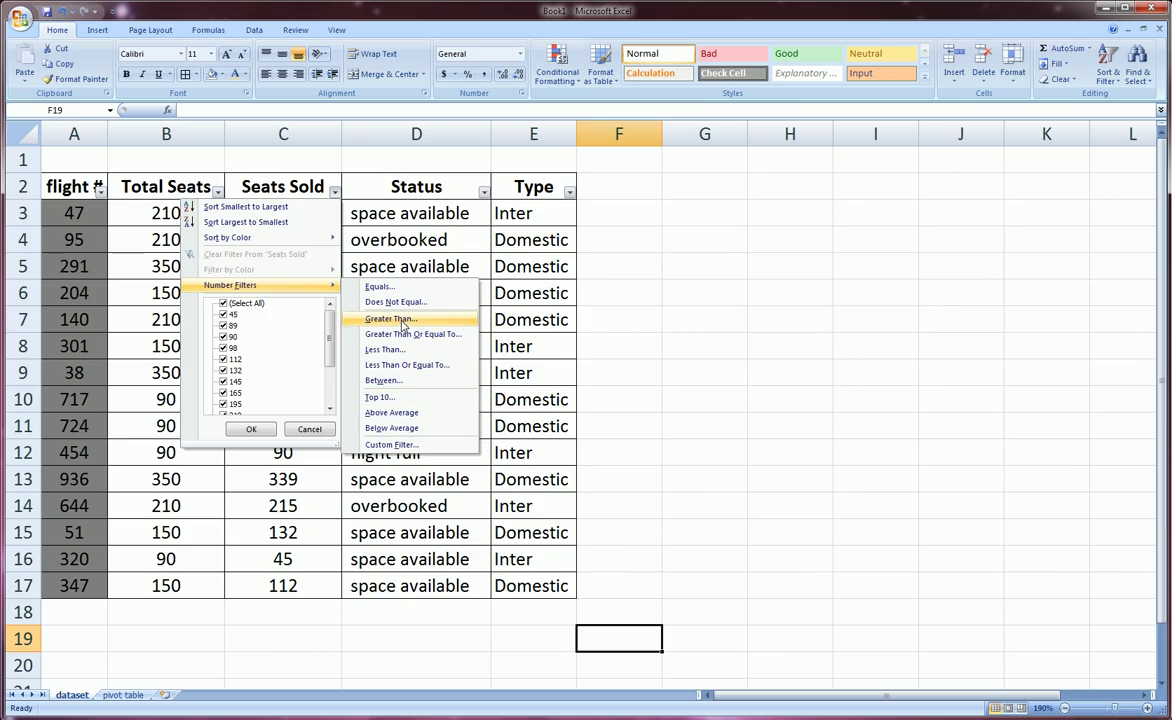
pyautogui.click(392, 318)
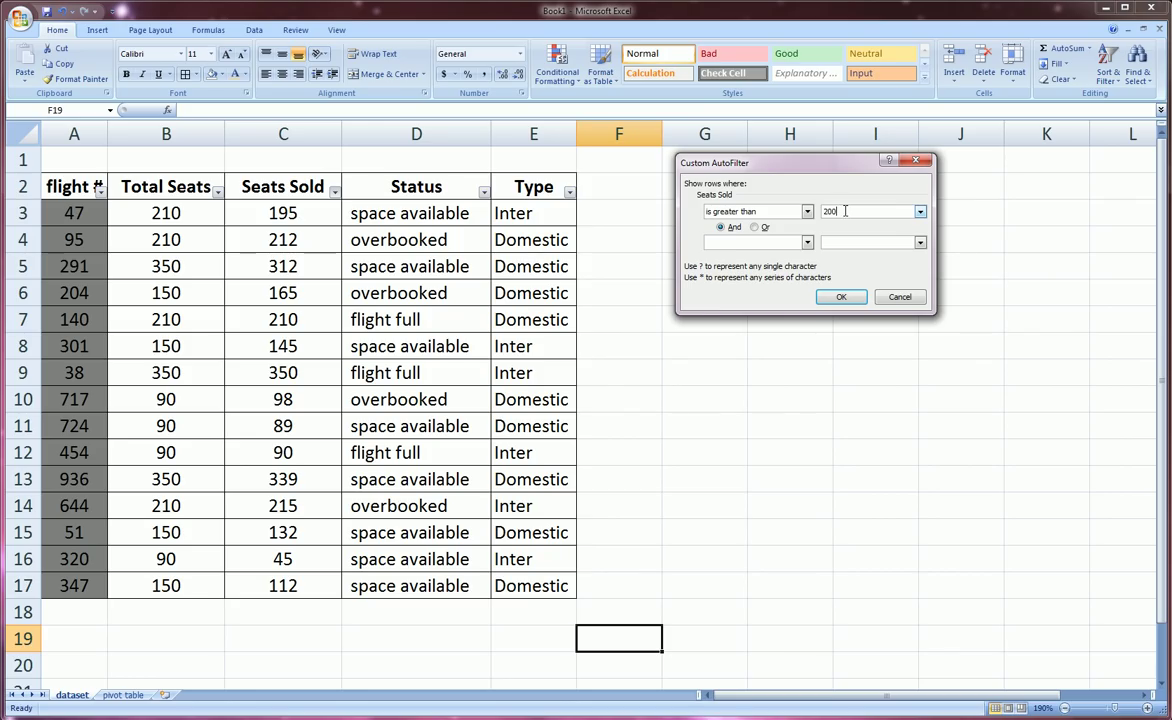
pyautogui.click(807, 242)
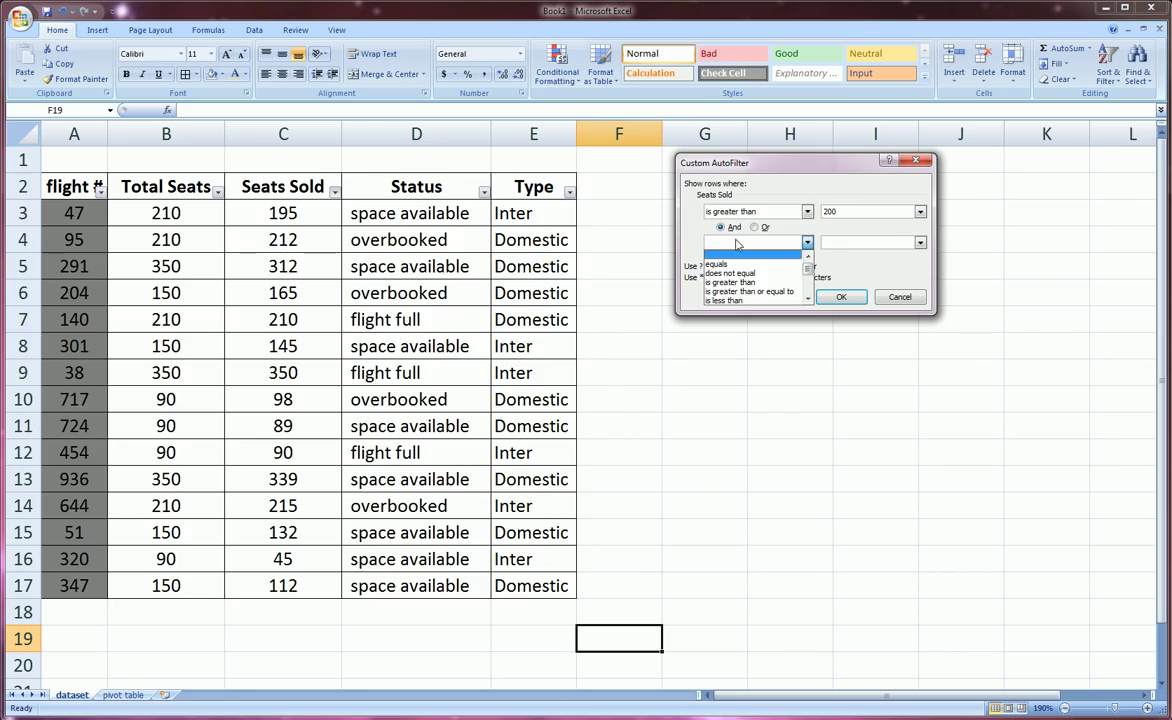
pyautogui.click(795, 242)
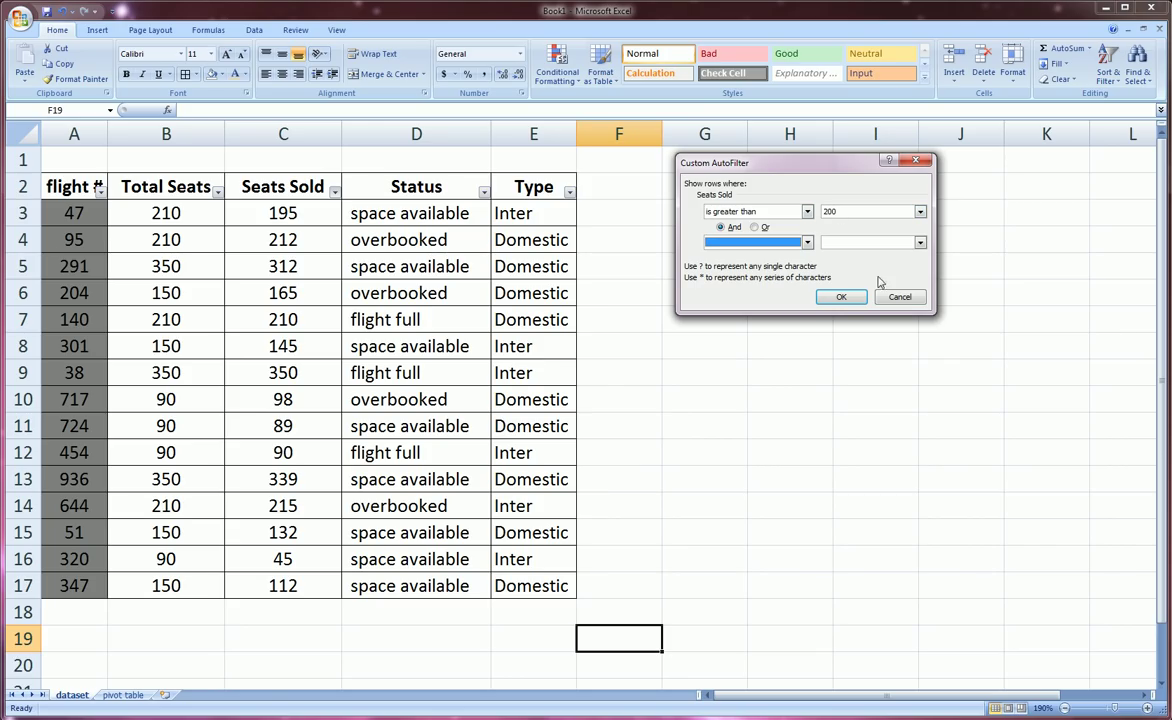
pyautogui.click(840, 298)
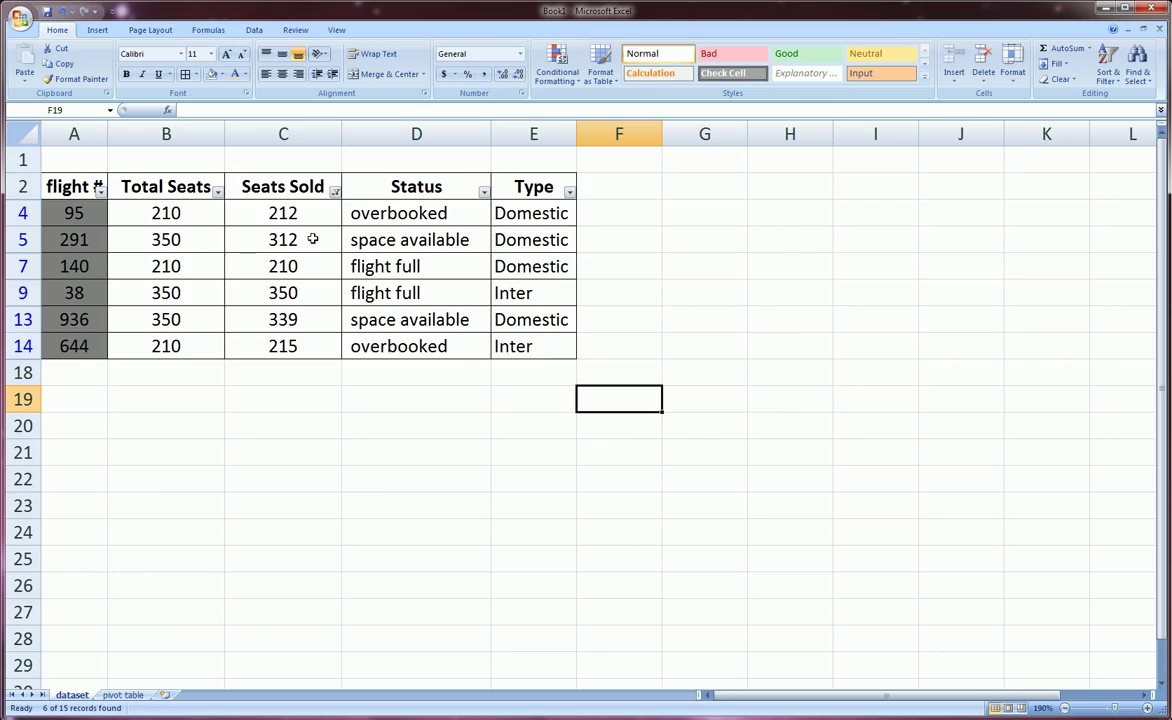
# - Clear the Seats Sold filter and filter Total Seats to values less than or equal to 300 that do not equal 90
pyautogui.click(334, 193)
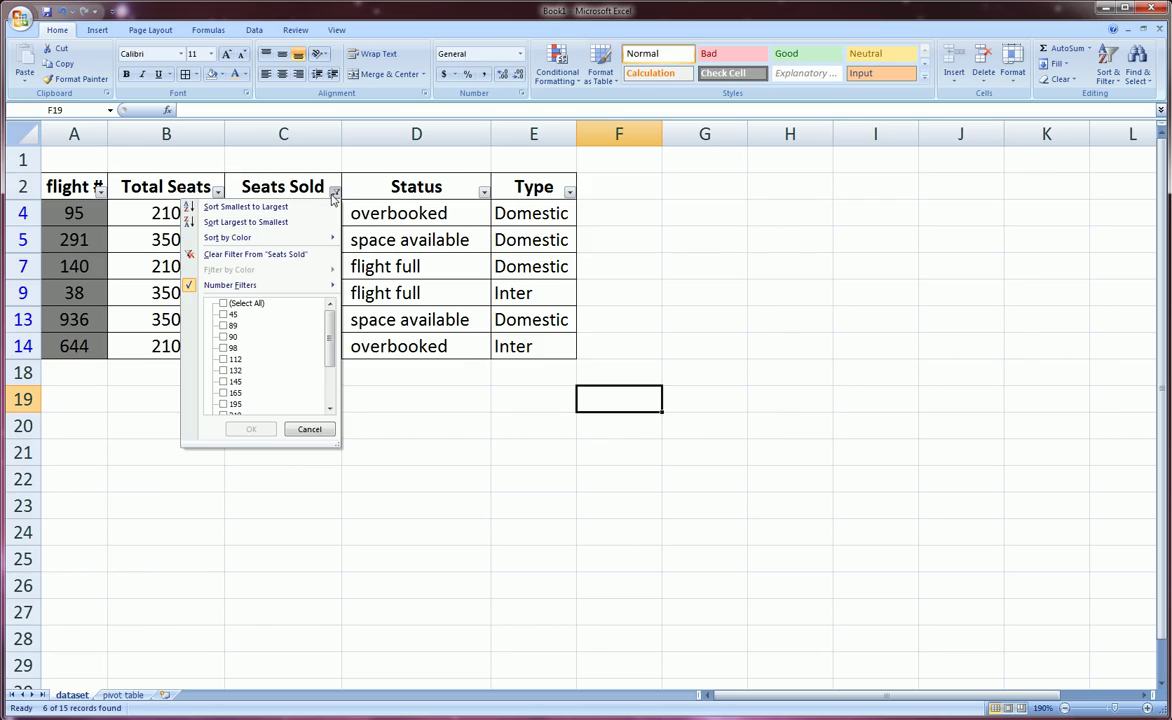
pyautogui.click(286, 258)
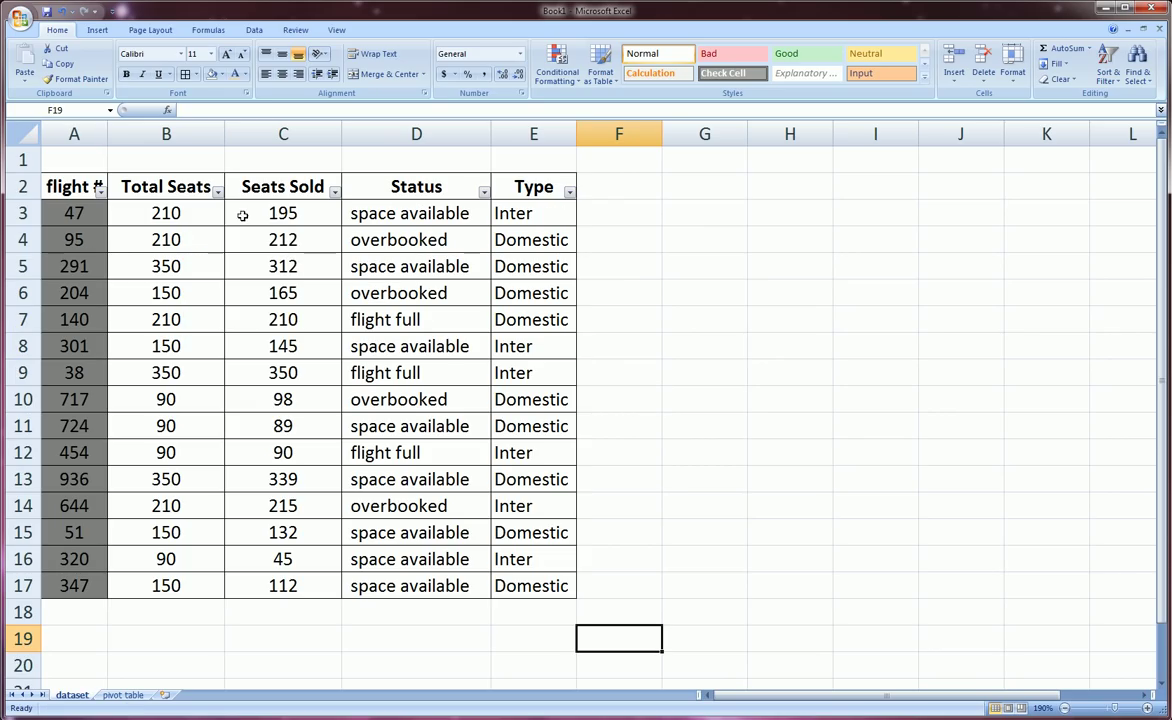
pyautogui.click(218, 193)
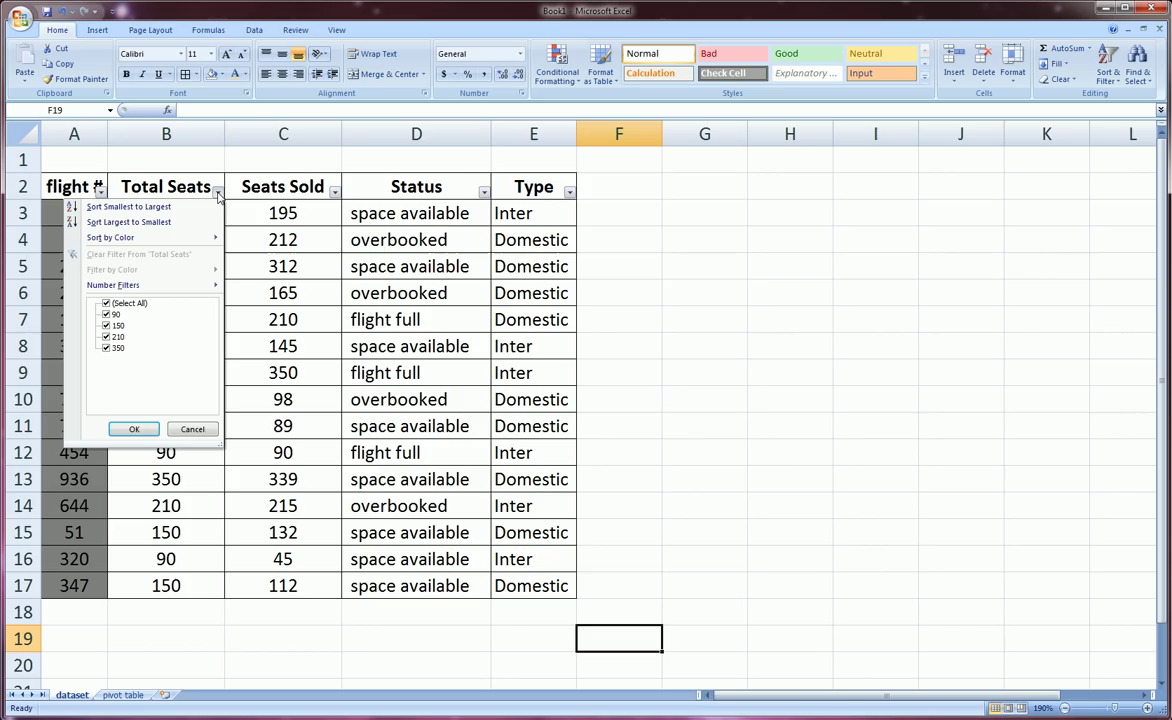
pyautogui.moveTo(212, 284)
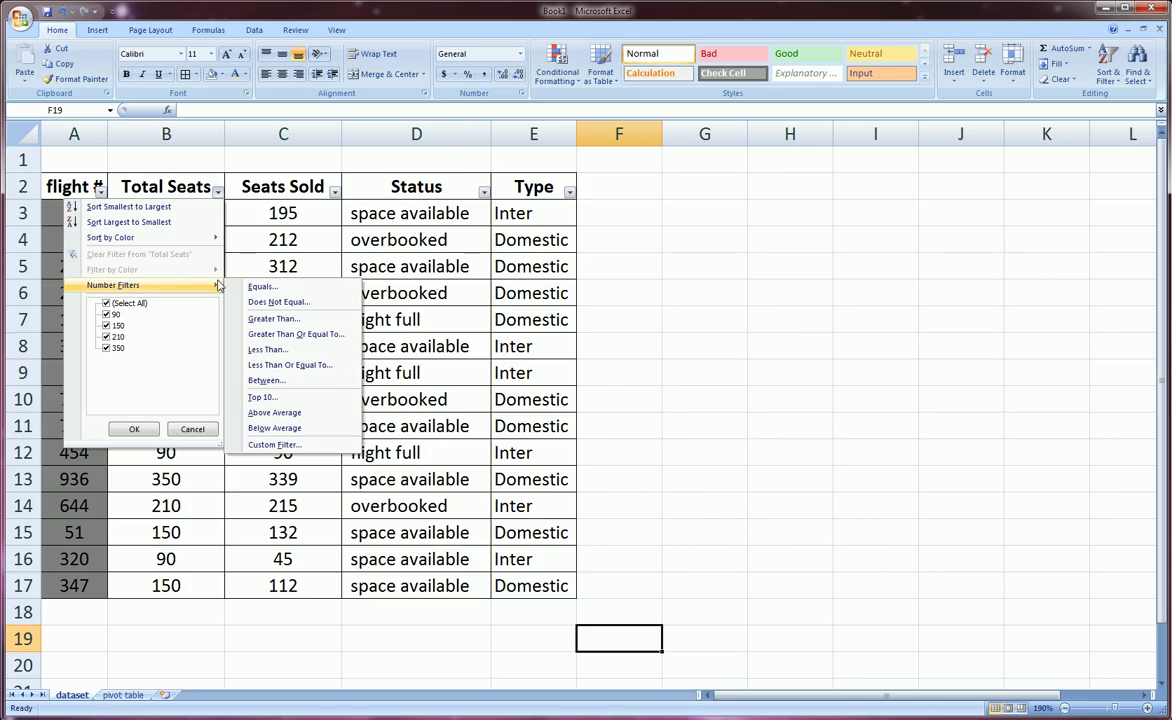
pyautogui.click(305, 364)
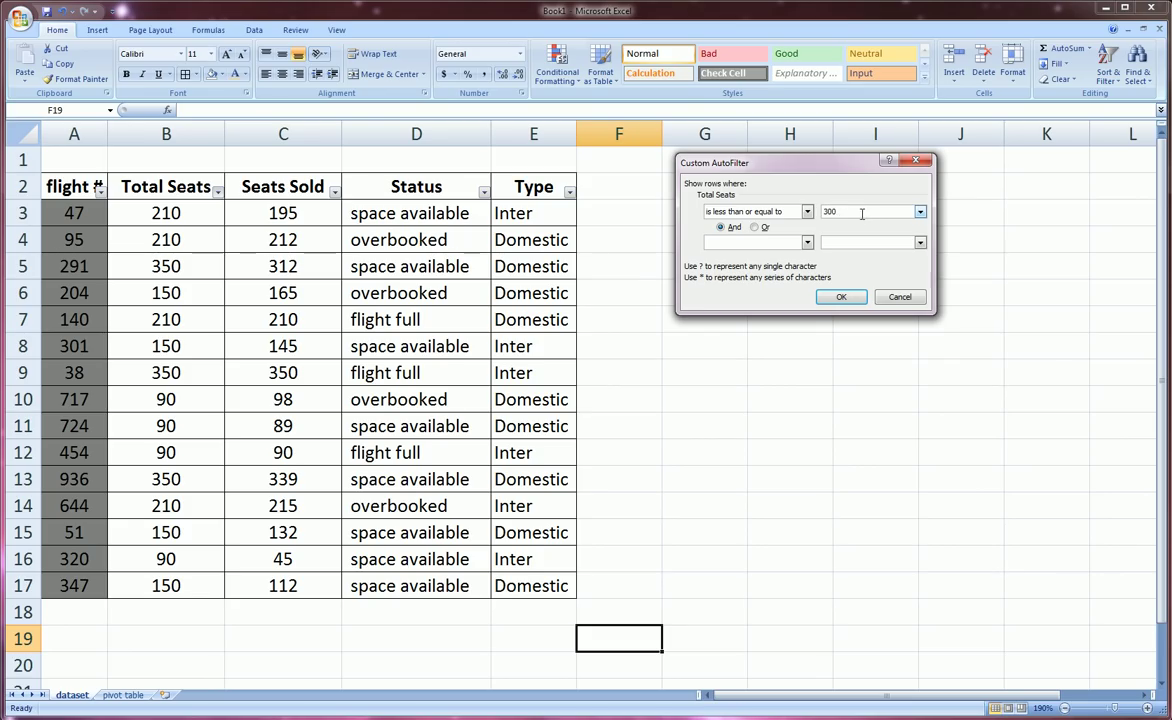
pyautogui.click(807, 242)
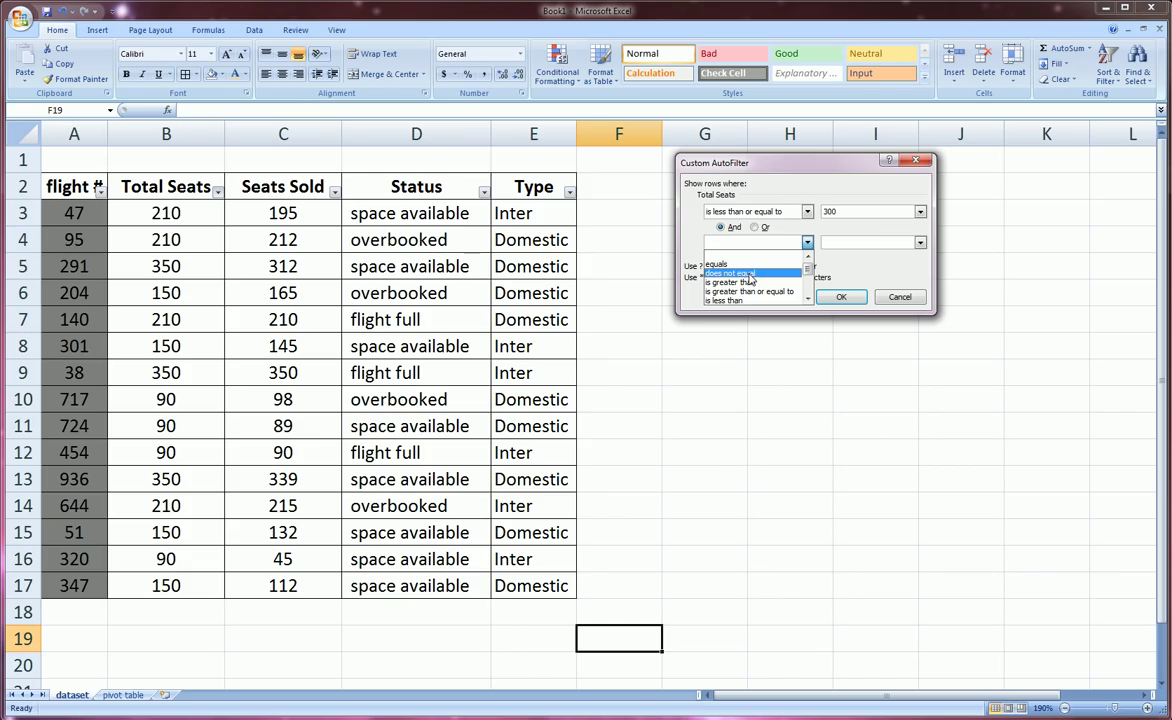
pyautogui.click(748, 274)
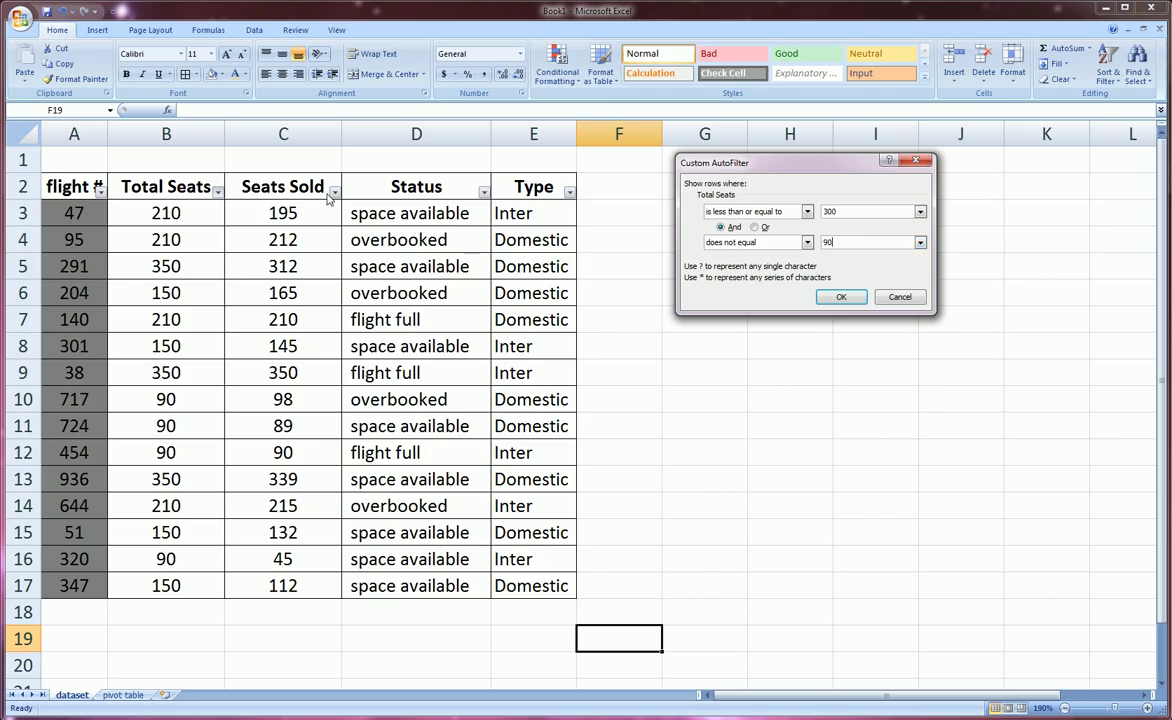
pyautogui.click(842, 297)
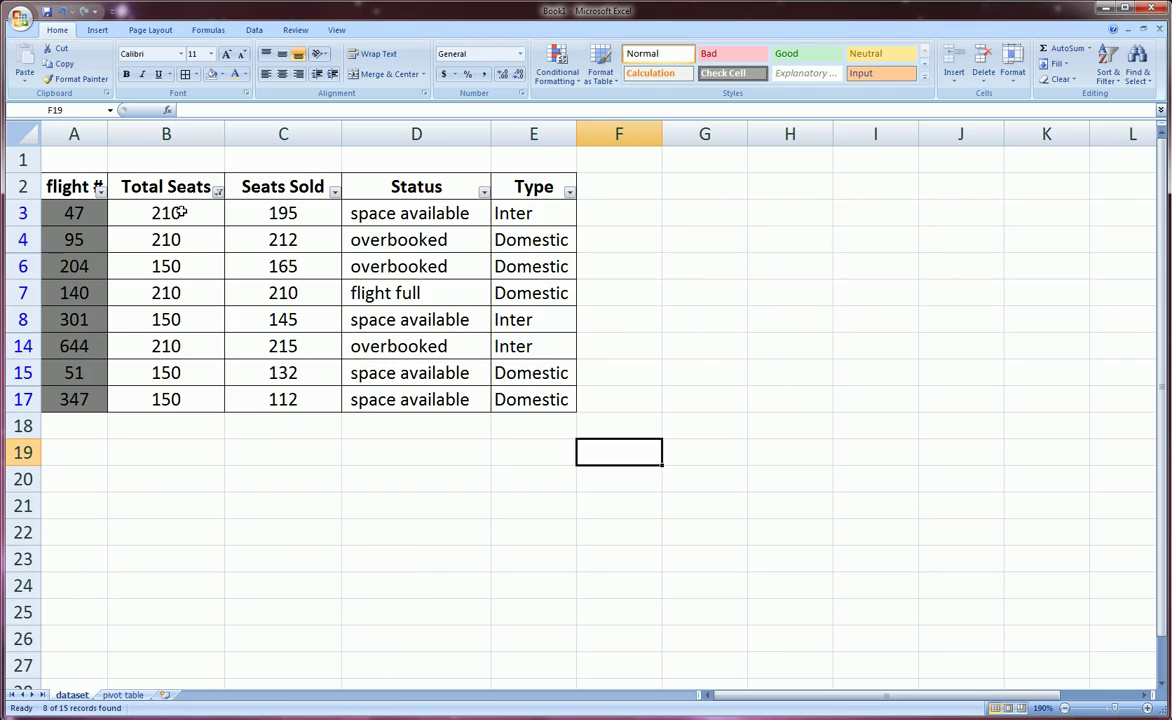
# - Review the filtered Total Seats values by selecting them, and clear the filter from the Total Seats column
pyautogui.moveTo(166, 212); pyautogui.dragTo(177, 397)
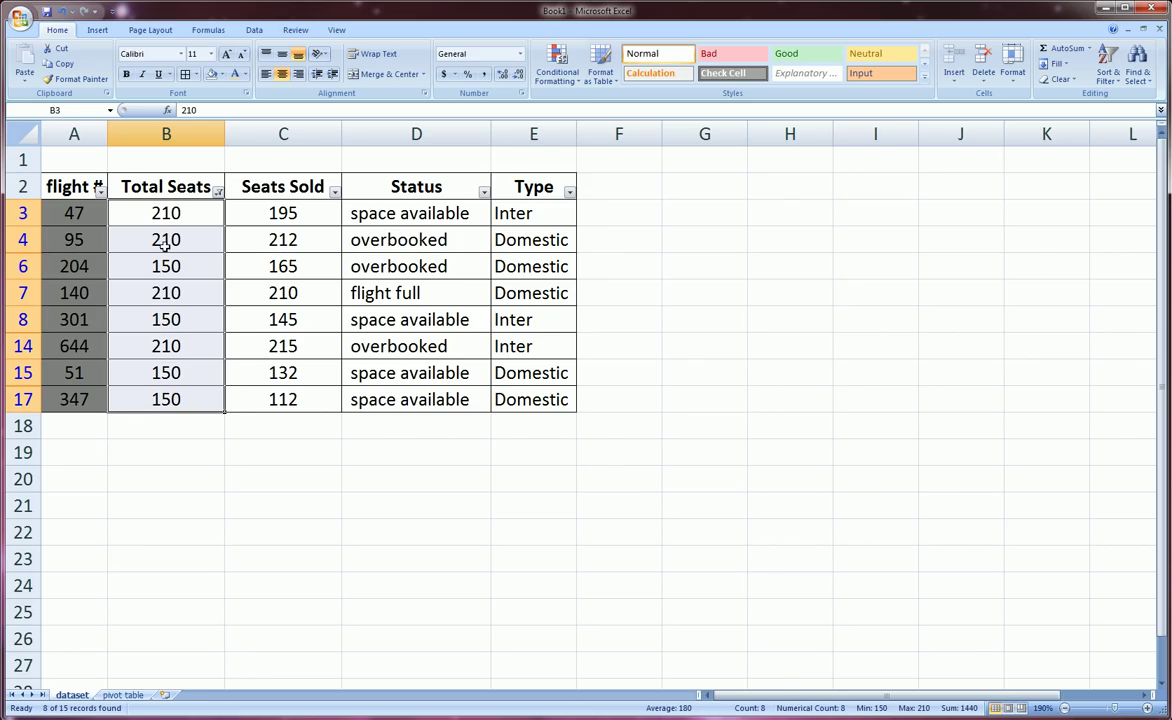
pyautogui.click(217, 192)
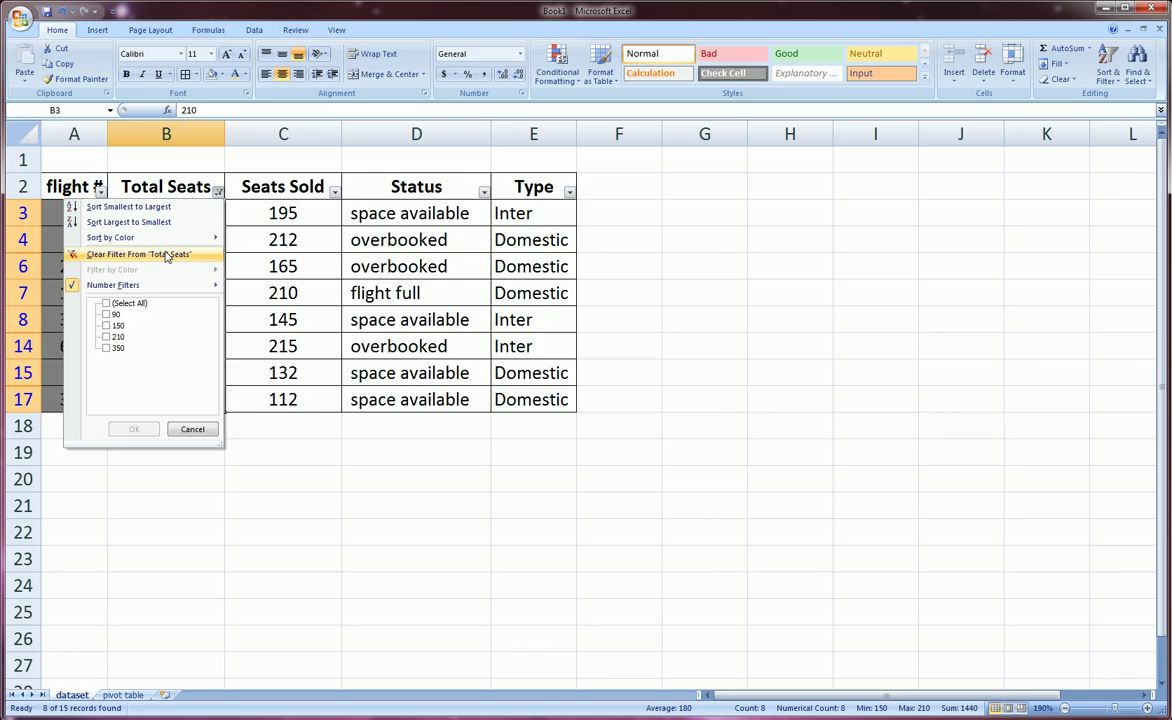
pyautogui.click(166, 256)
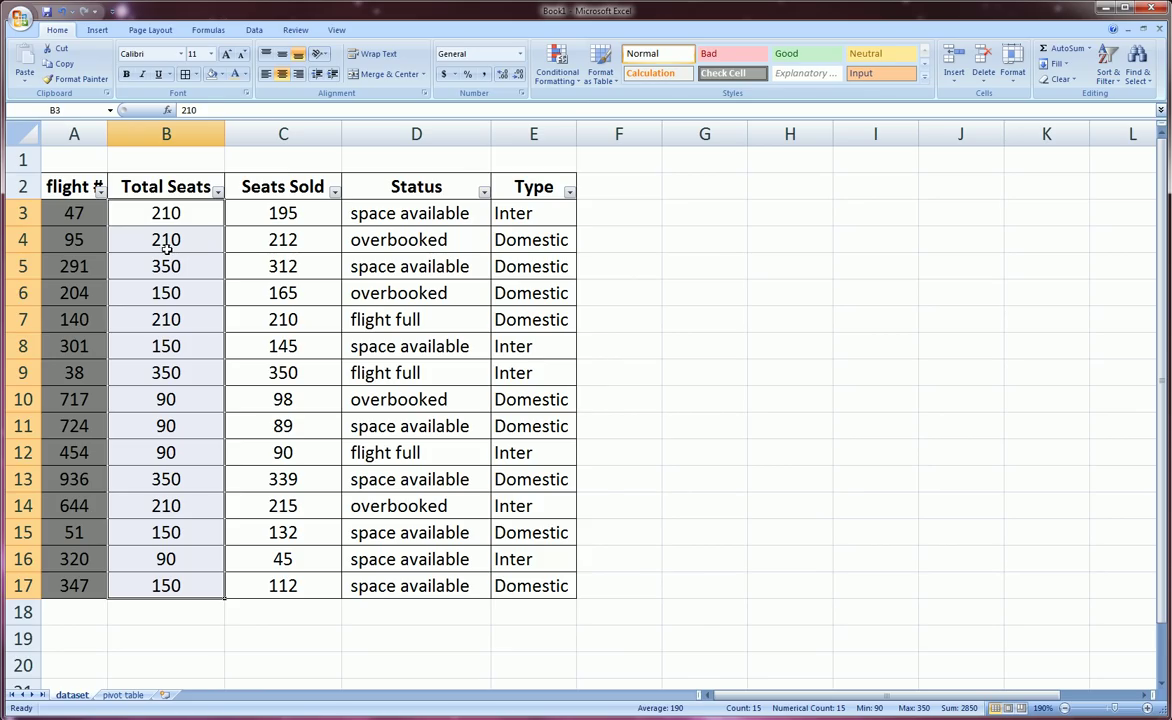
pyautogui.click(166, 246)
pyautogui.moveTo(128, 184); pyautogui.dragTo(516, 186)
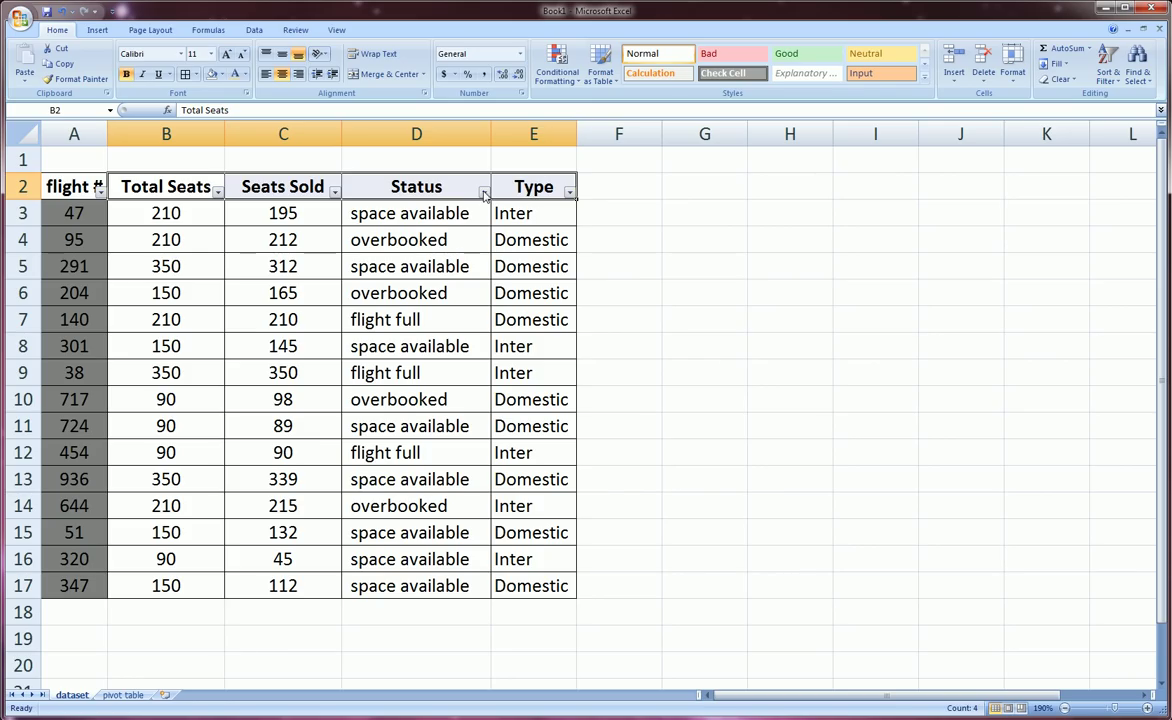
# - Filter the flight table by Status so that only overbooked flights are listed
pyautogui.click(484, 191)
pyautogui.click(372, 303)
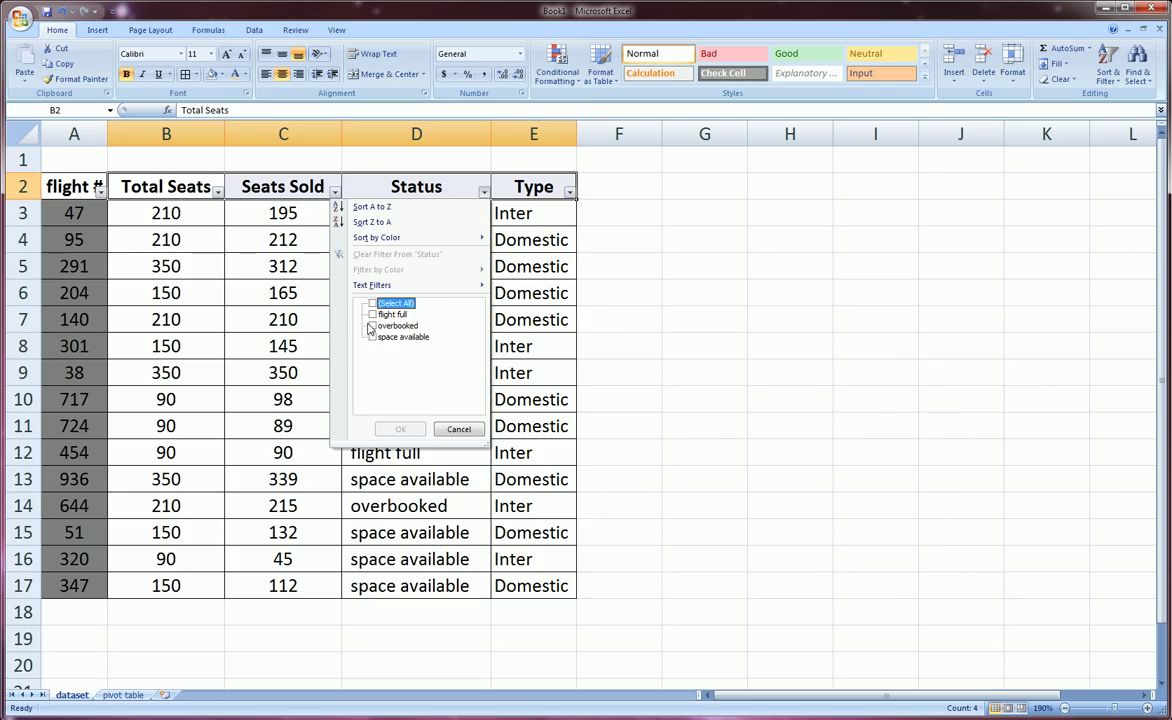
pyautogui.click(372, 326)
pyautogui.click(400, 429)
pyautogui.click(421, 374)
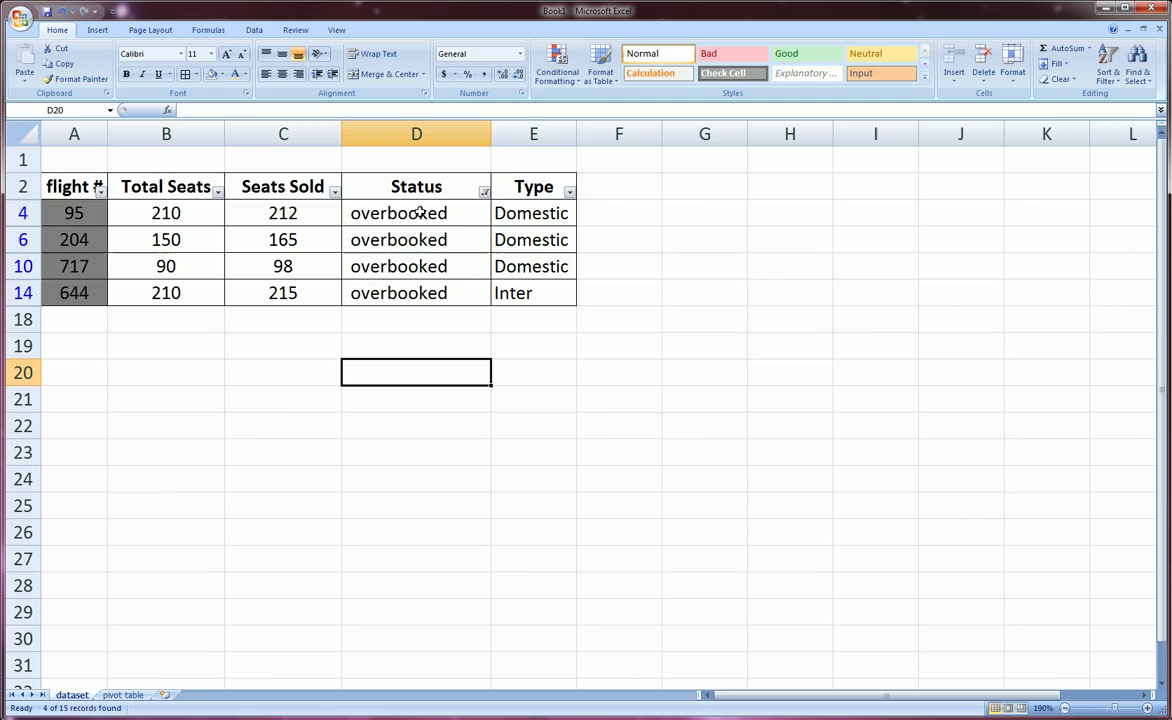
# - Copy the filtered overbooked flights with their headers and paste them at cell A1 of a new worksheet enlarged to 140% zoom
pyautogui.moveTo(65, 190); pyautogui.dragTo(522, 290)
pyautogui.hotkey('ctrl', 'c')
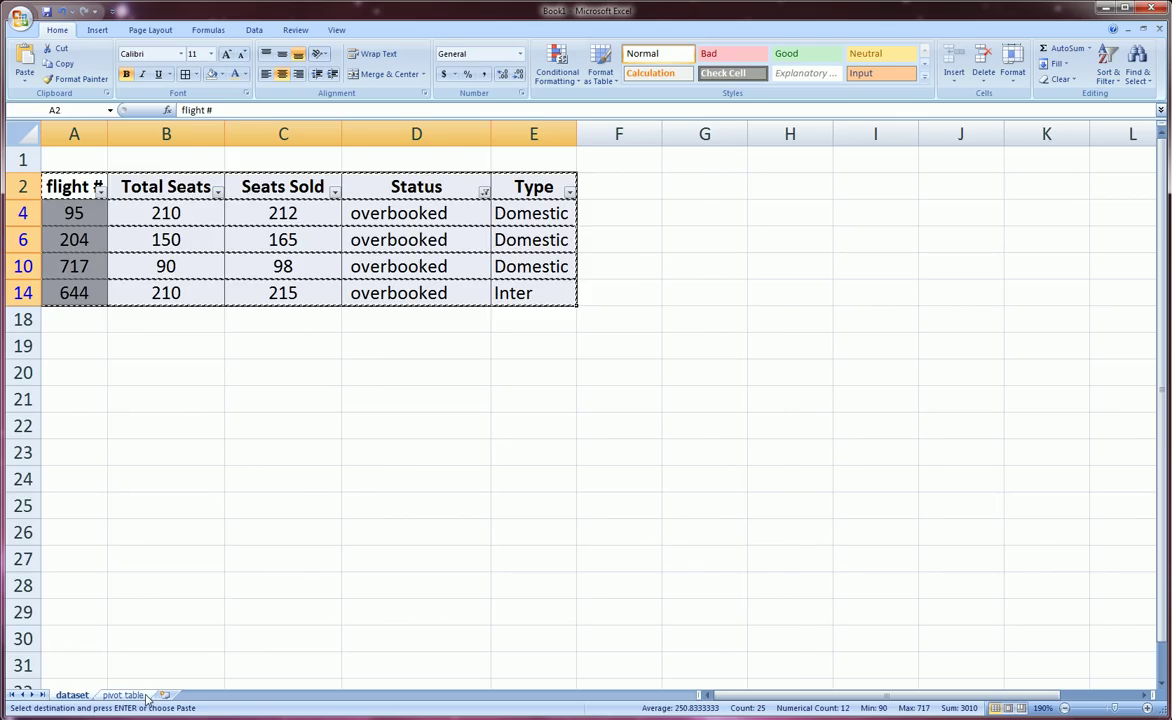
pyautogui.hotkey('ctrl', 'pagedown')
pyautogui.hotkey('shift', 'F11')
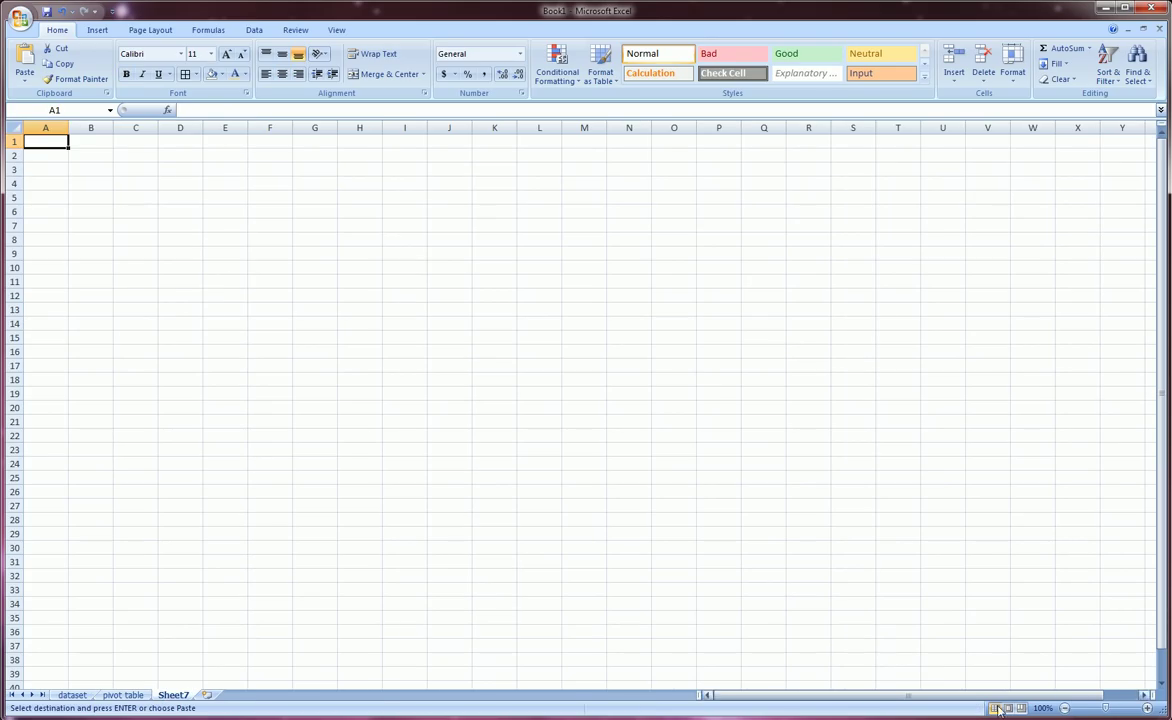
pyautogui.click(1147, 708)
pyautogui.click(1147, 708)
pyautogui.click(1147, 708)
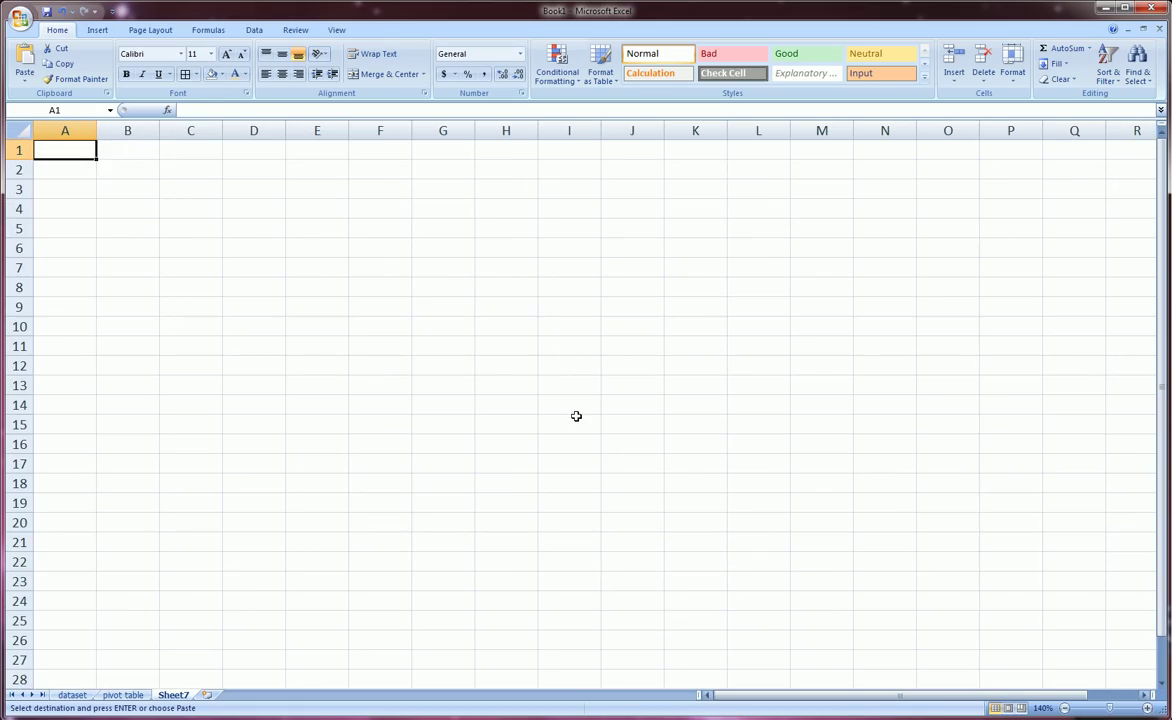
pyautogui.hotkey('ctrl', 'v')
pyautogui.click(349, 384)
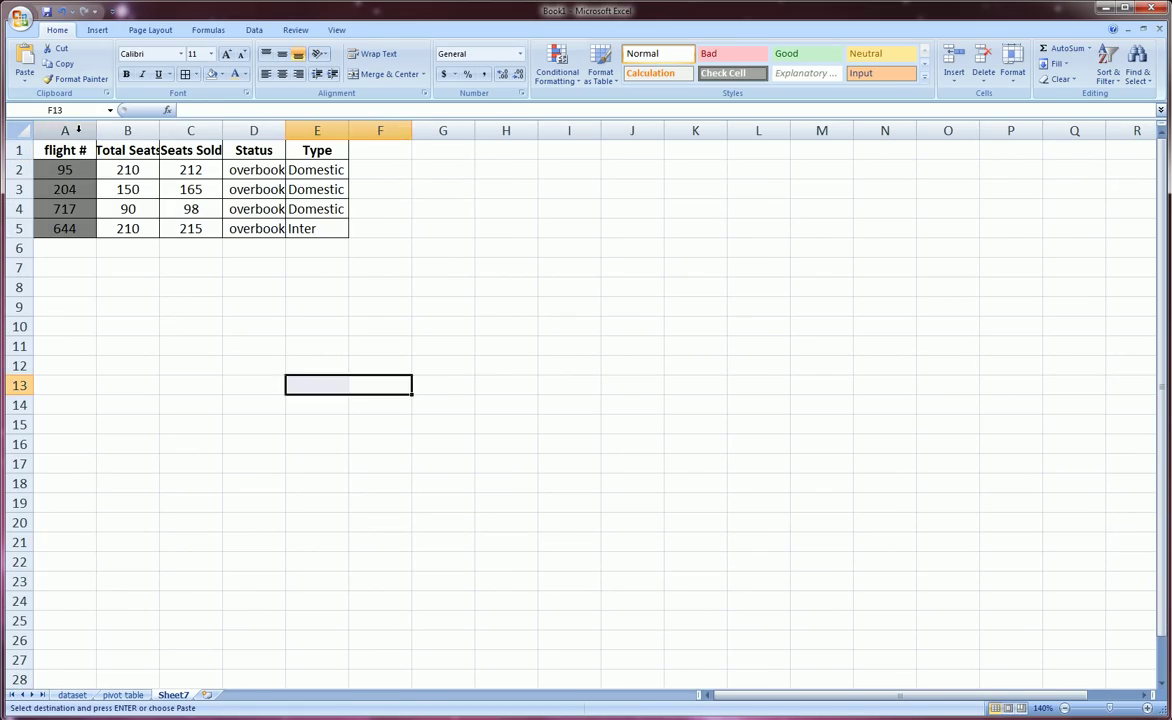
# - Autofit the widths of columns A to E to the pasted flight data
pyautogui.moveTo(64, 130); pyautogui.dragTo(317, 130)
pyautogui.doubleClick(284, 130)
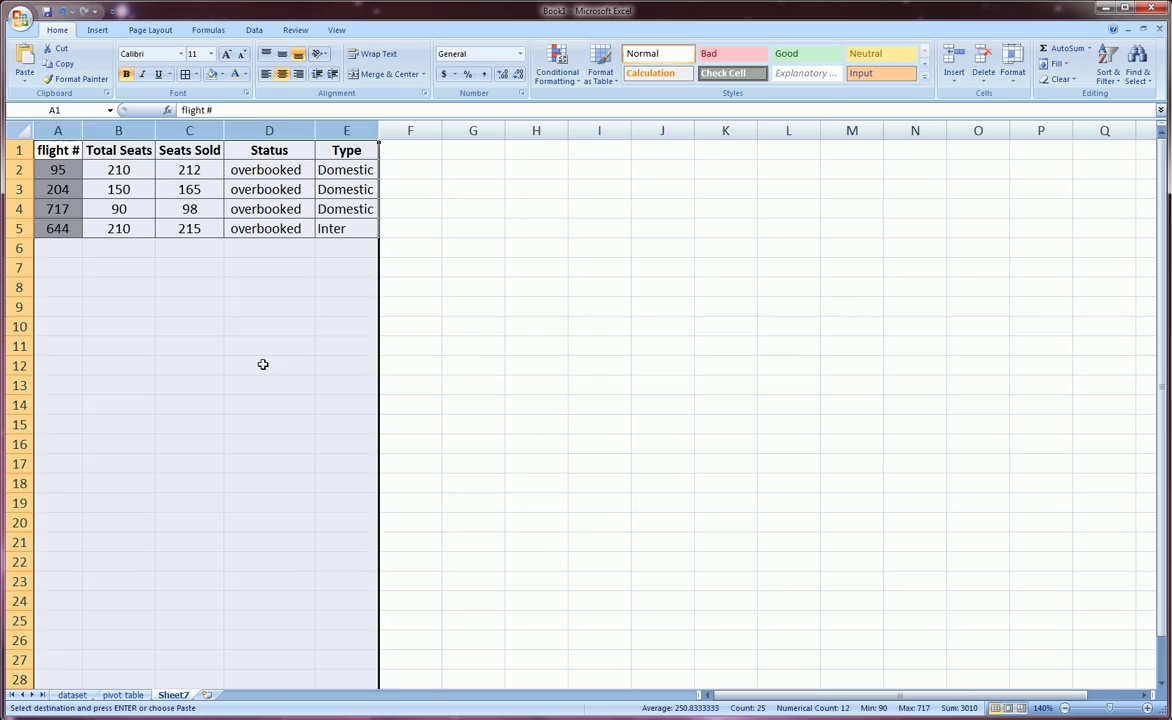
pyautogui.click(256, 364)
# - Check the pasted table and its row numbering by selecting A1:E5 and each of rows 2 to 5
pyautogui.moveTo(58, 152); pyautogui.dragTo(332, 230)
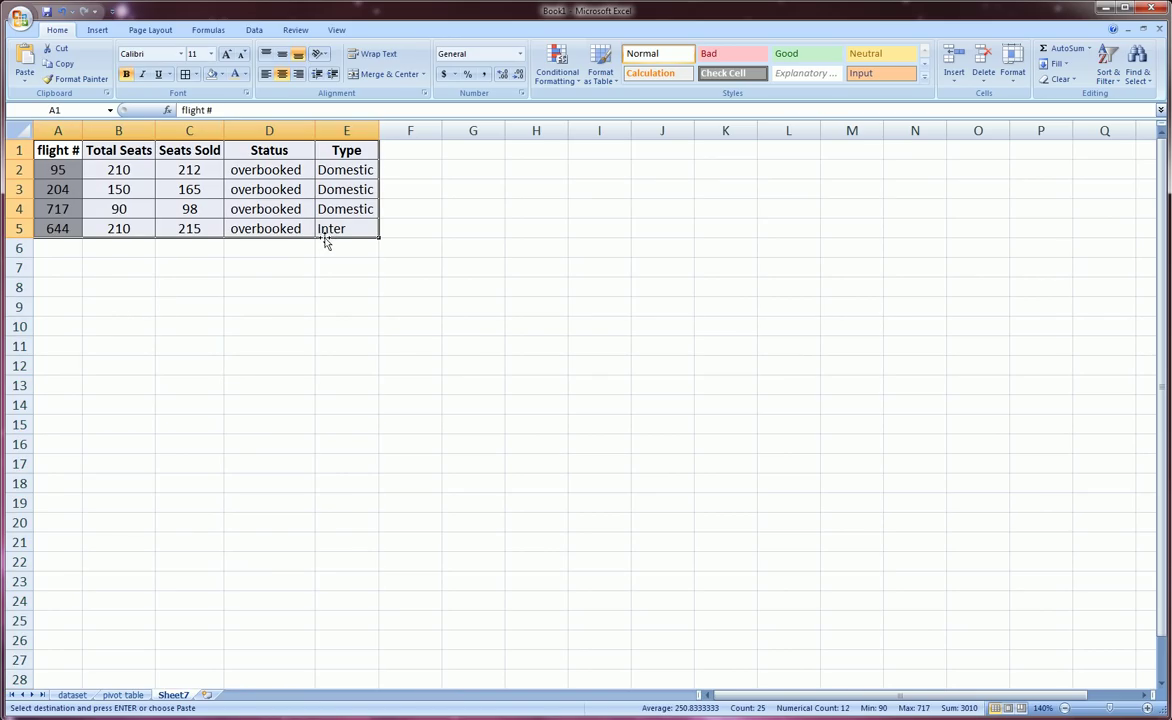
pyautogui.click(18, 170)
pyautogui.click(18, 189)
pyautogui.click(18, 209)
pyautogui.click(20, 226)
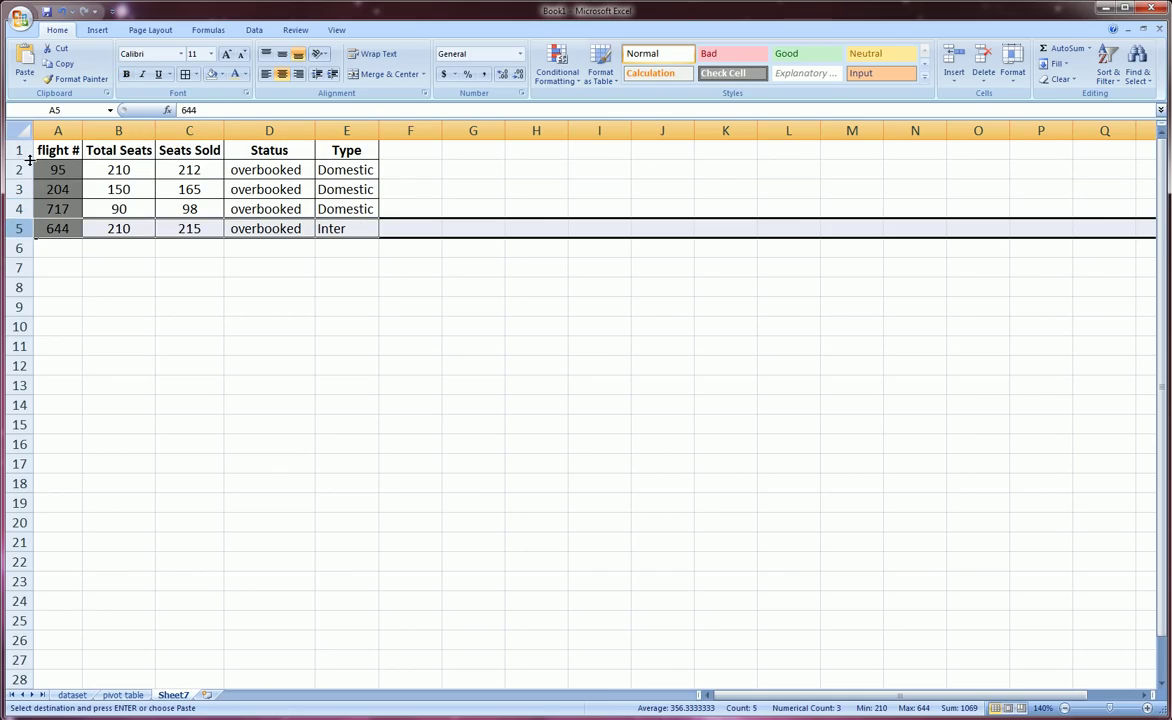
# - Return to the dataset worksheet, cancel the pending copy selection and clear the Status filter to list all flights again
pyautogui.click(72, 697)
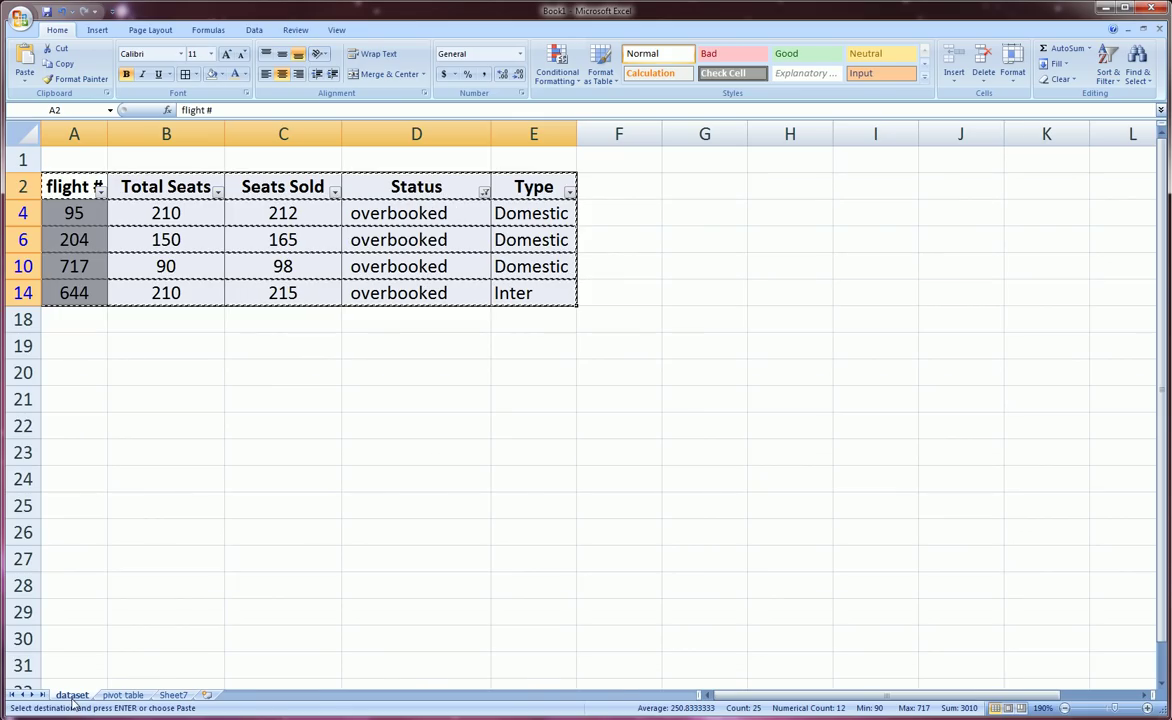
pyautogui.press('Escape')
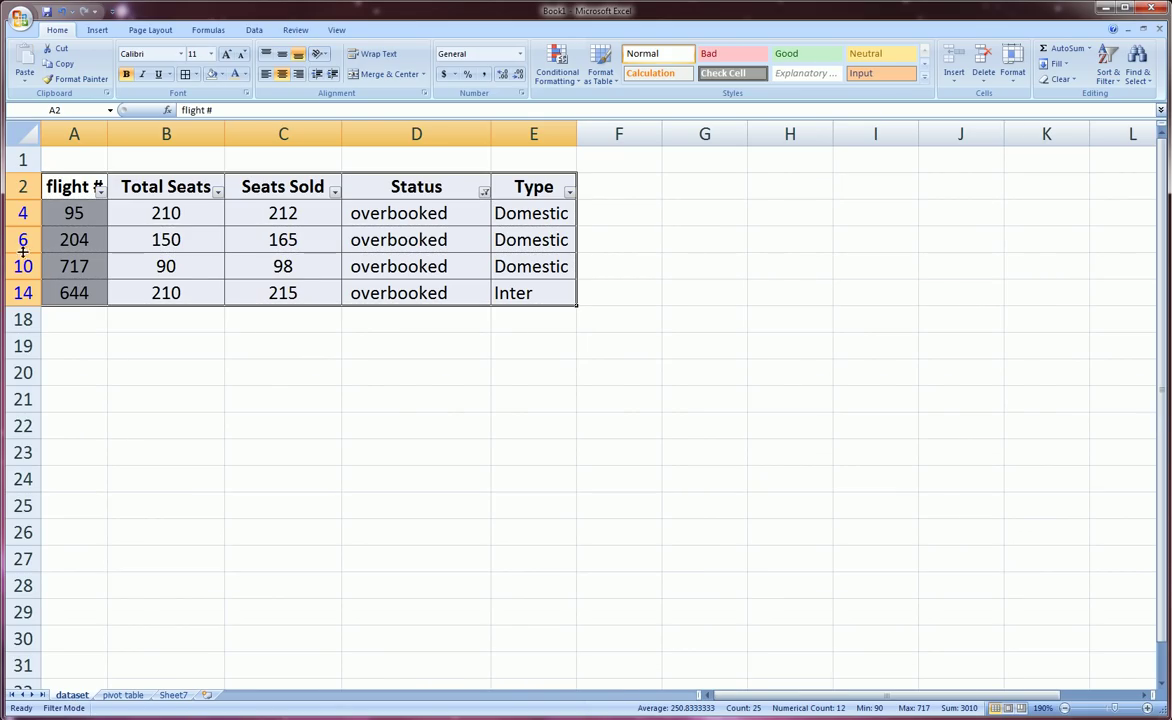
pyautogui.click(484, 192)
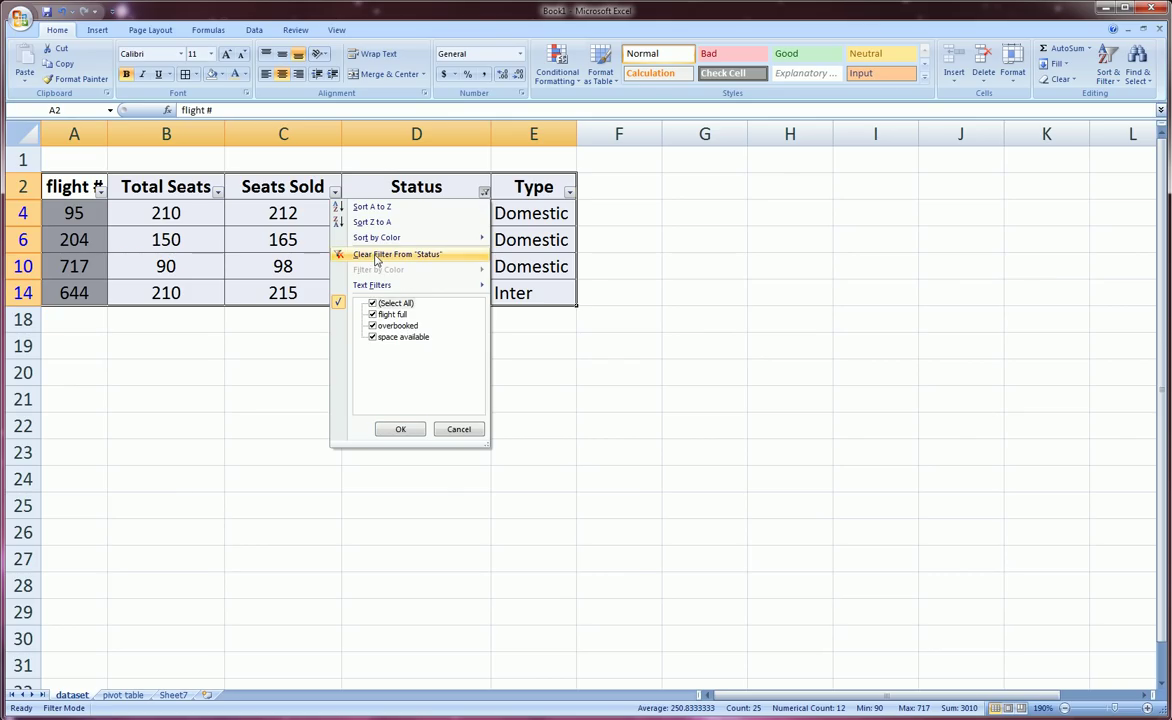
pyautogui.click(376, 256)
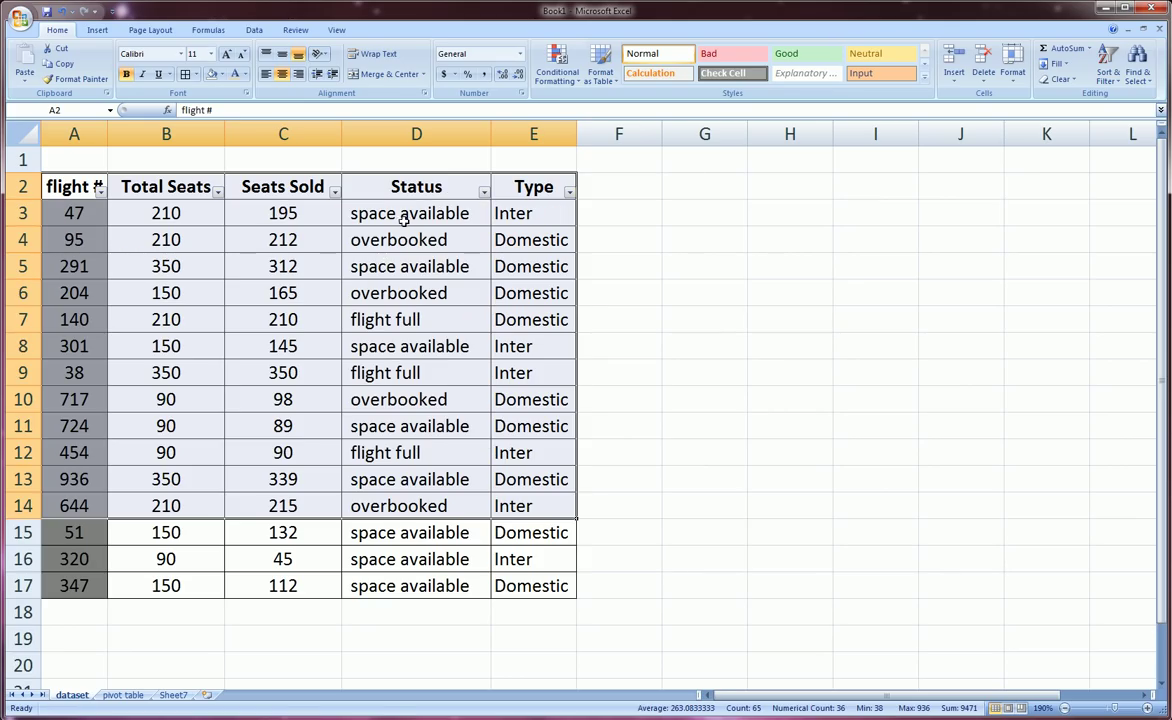
pyautogui.click(697, 340)
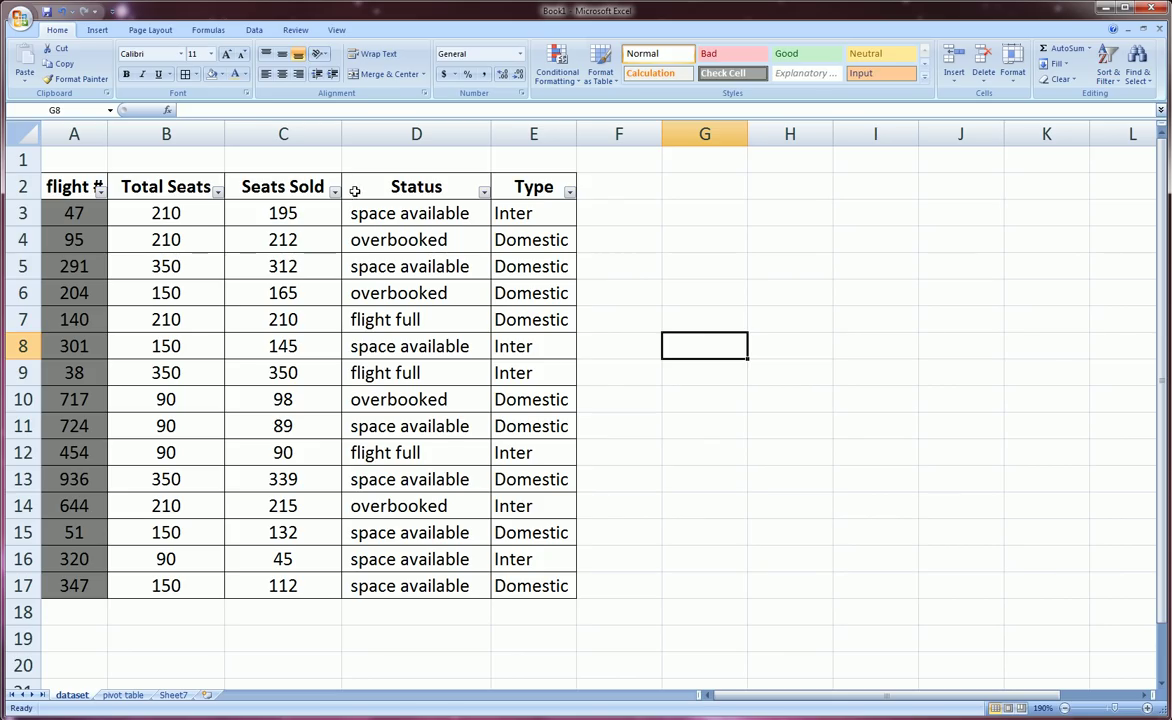
pyautogui.click(392, 206)
pyautogui.click(438, 240)
pyautogui.click(194, 220)
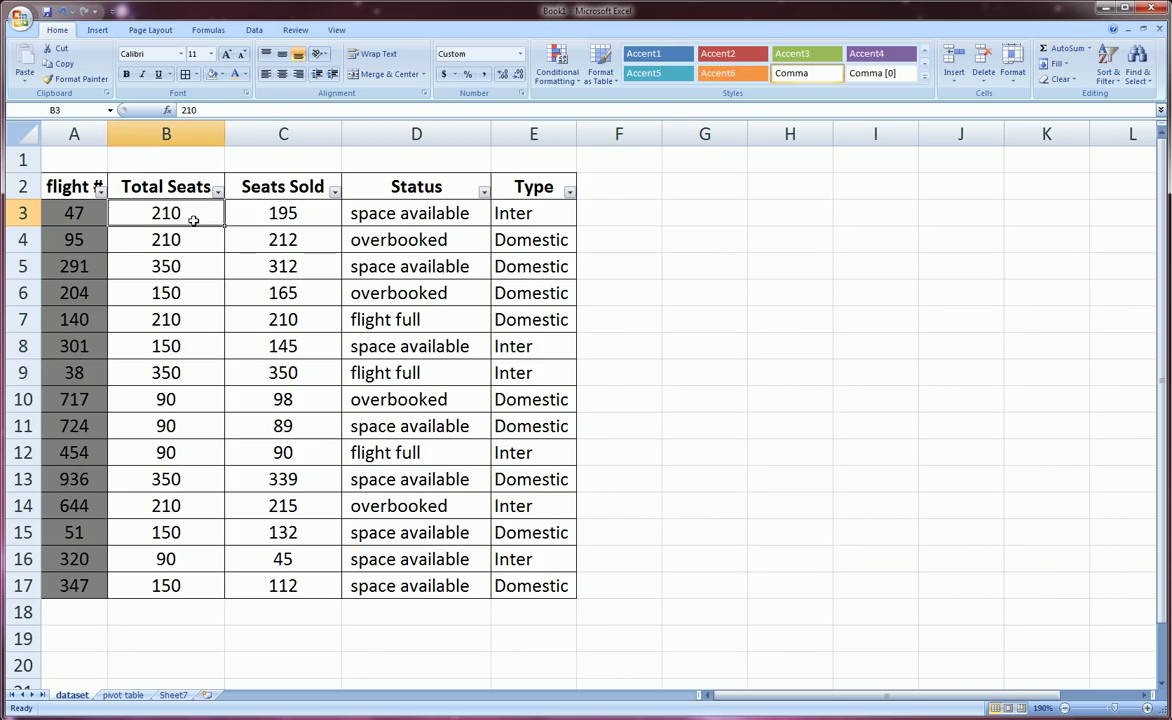
pyautogui.click(241, 220)
pyautogui.click(230, 258)
pyautogui.click(199, 241)
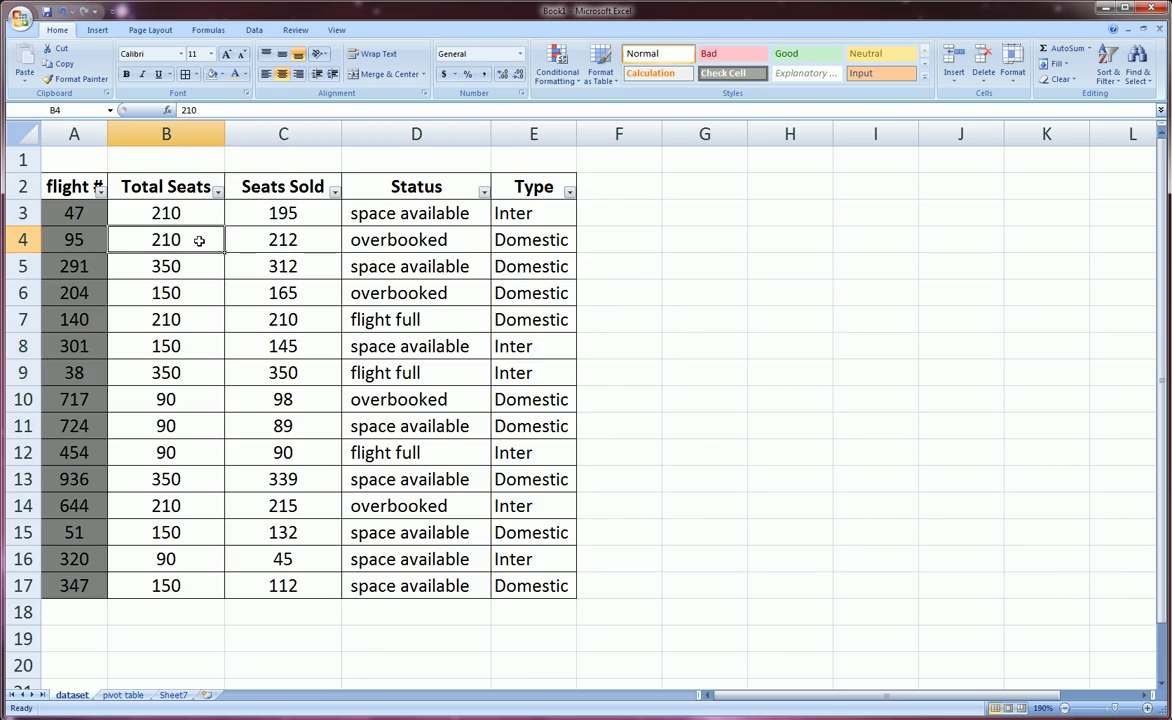